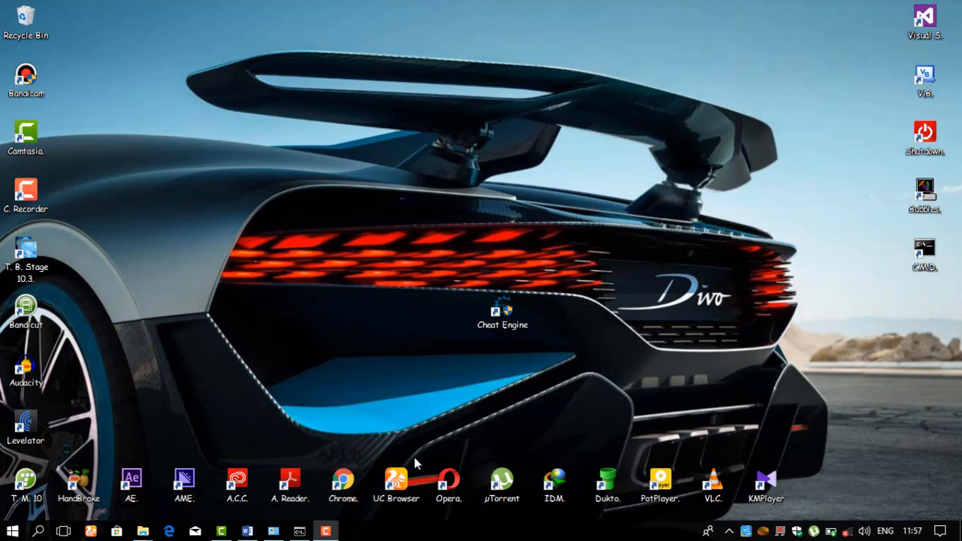
Switch to Camtasia and look through the Icons and Intros folders of the Camtasia 2018 library.
left_click(222, 532)
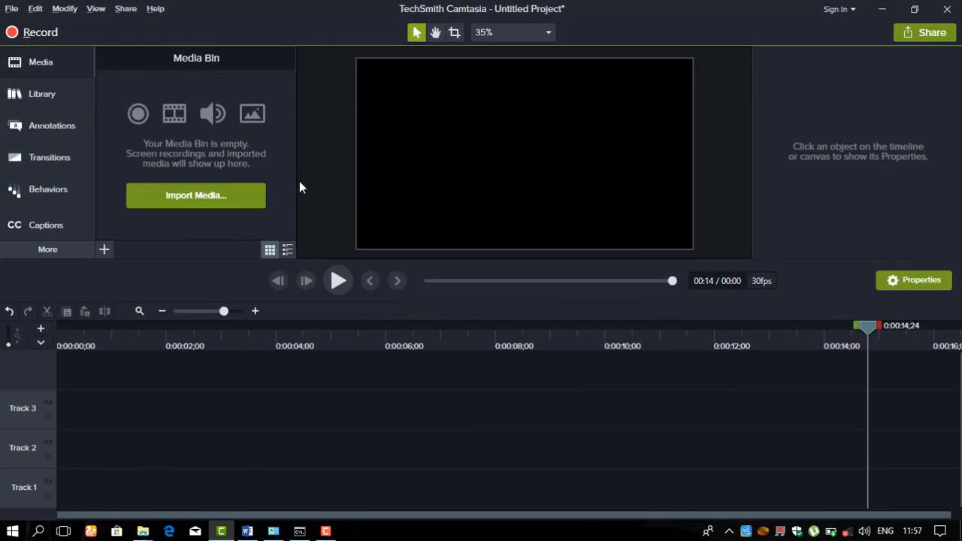
left_click(62, 97)
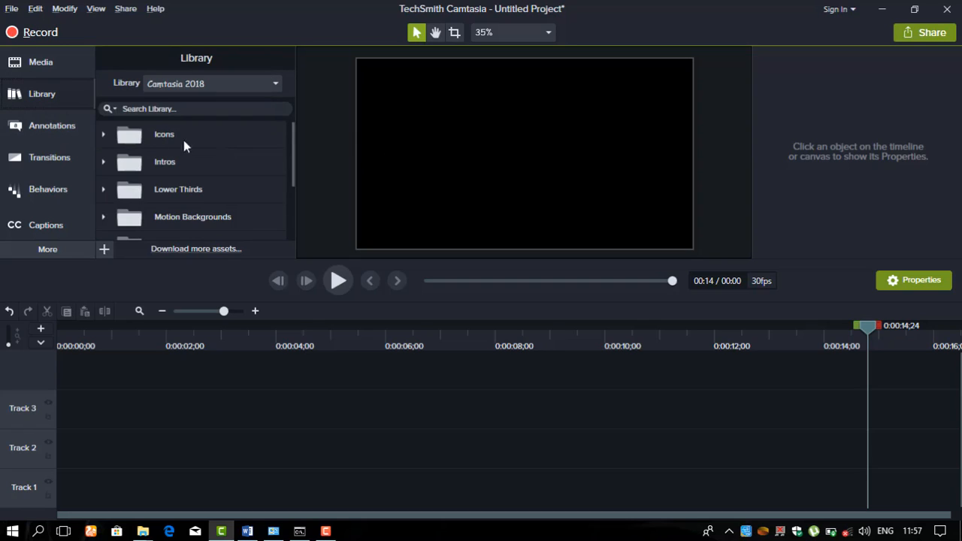
left_click(105, 134)
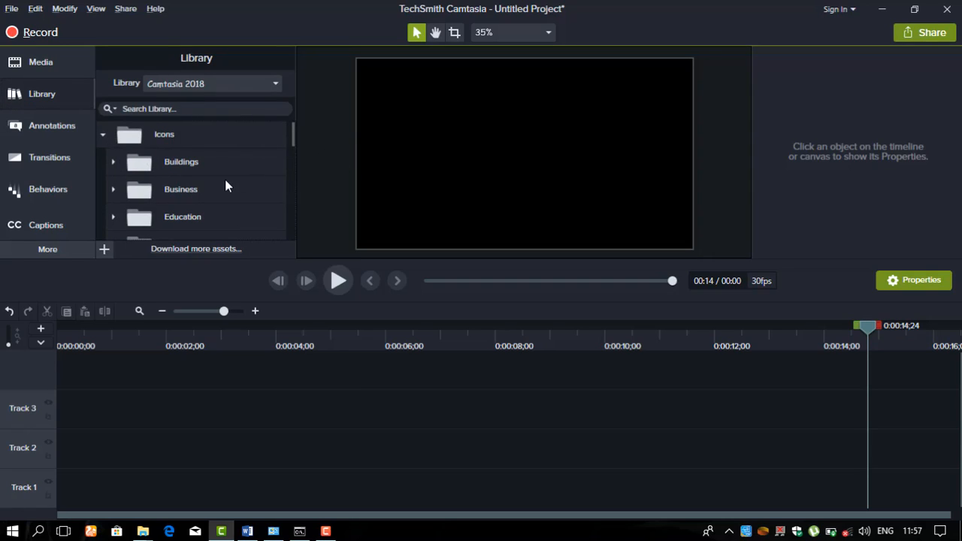
scroll(218, 185, "down", 1)
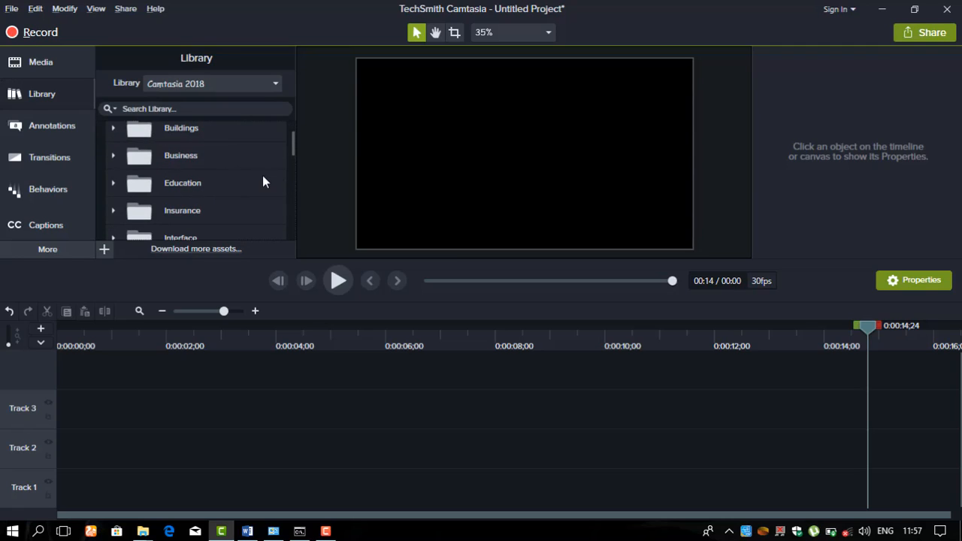
scroll(263, 182, "up", 1)
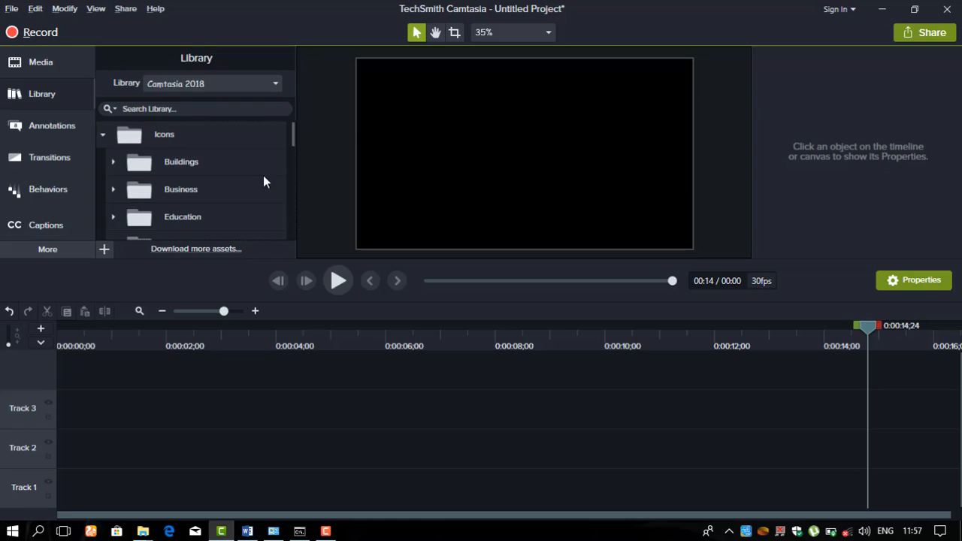
left_click(102, 136)
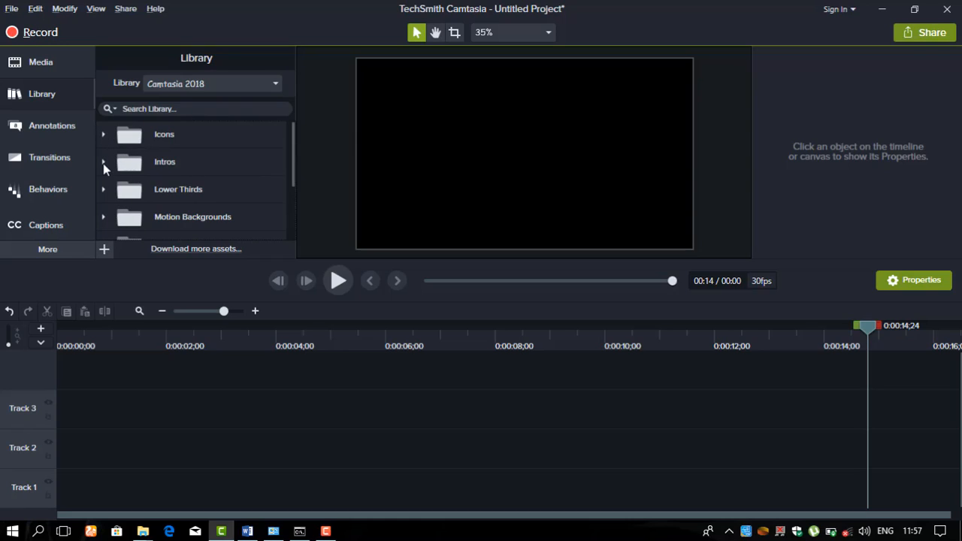
left_click(103, 163)
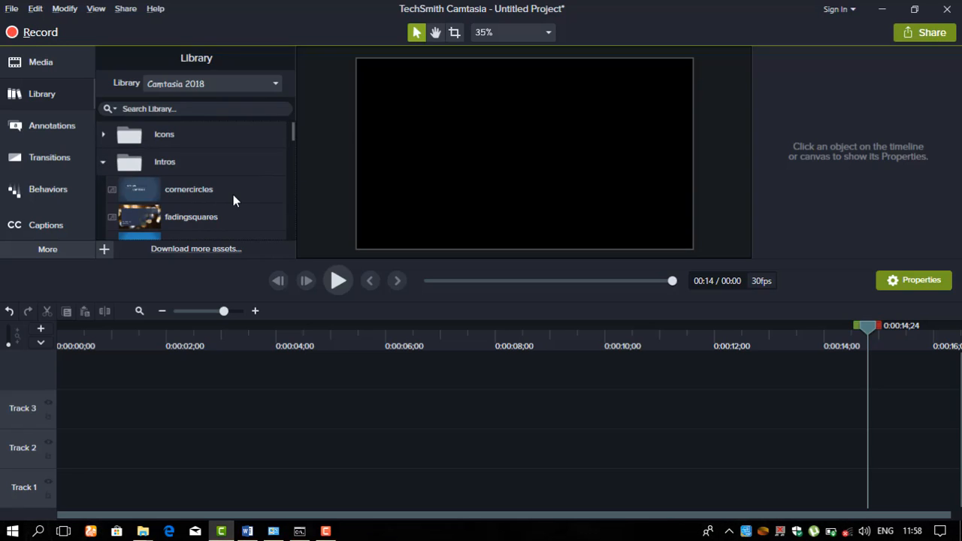
Import the "Coolest stuffs in windows." video into the media bin and place it at the start of Track 1.
left_click(23, 69)
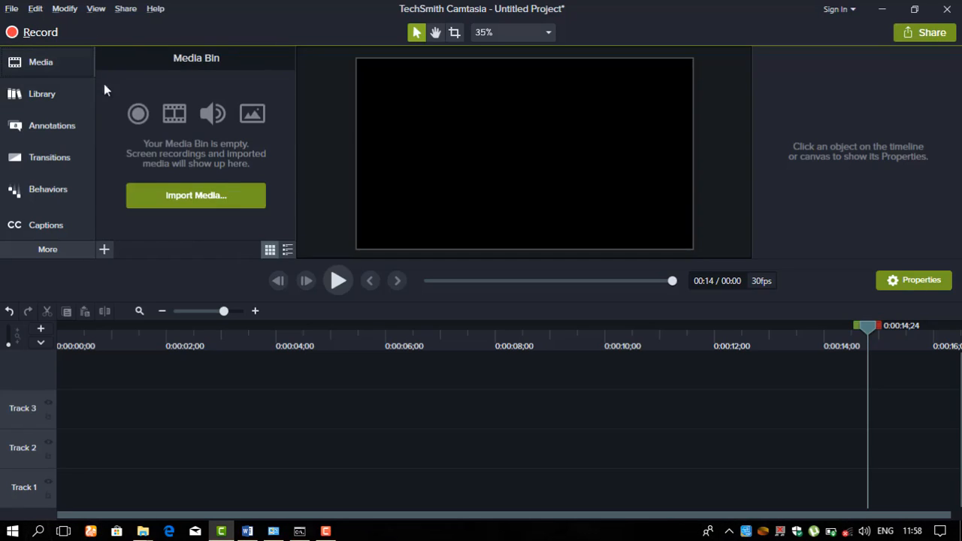
left_click(211, 197)
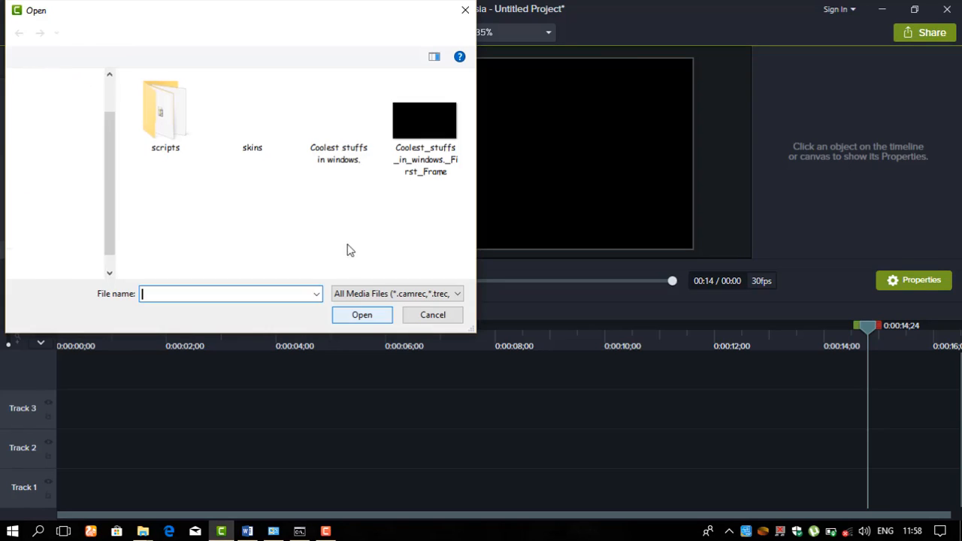
left_click(353, 157)
left_click(369, 319)
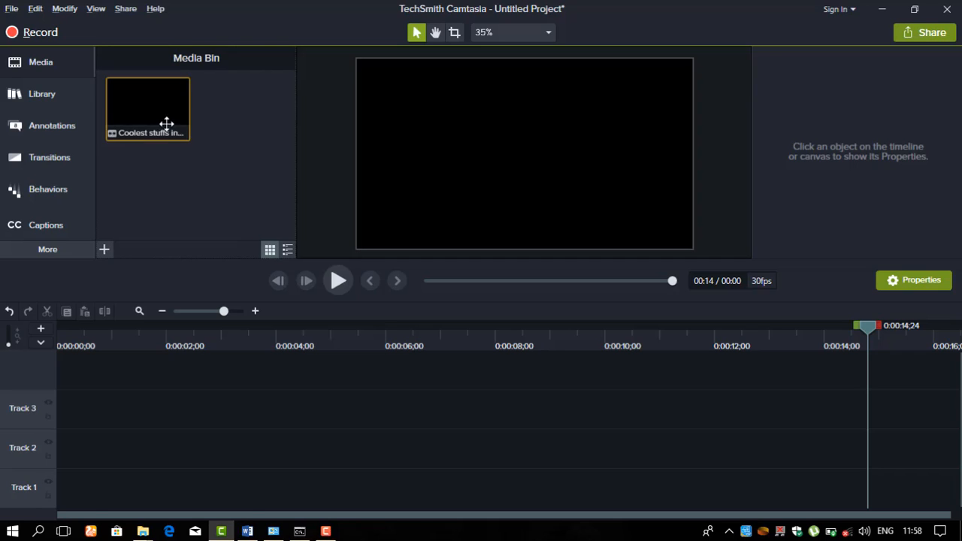
left_click_drag(166, 125, 65, 487)
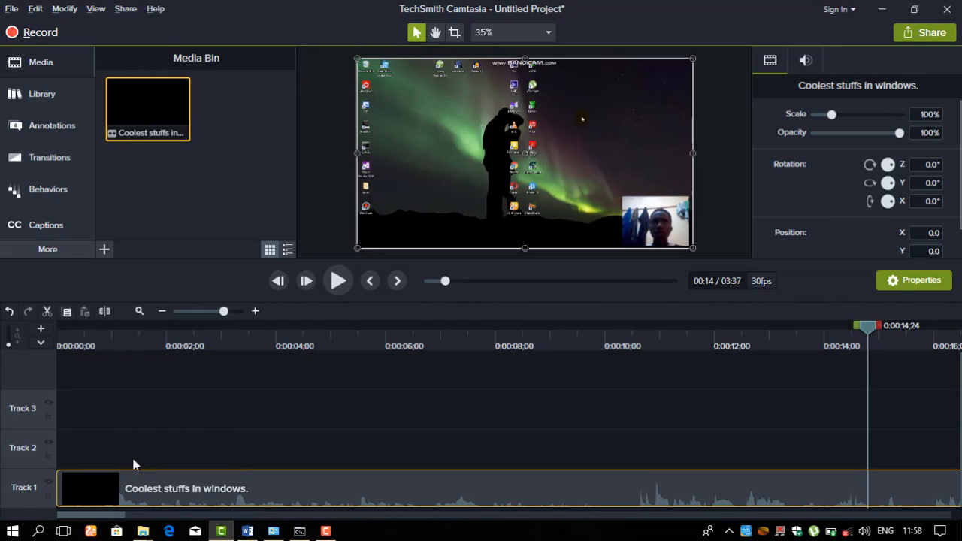
left_click(189, 428)
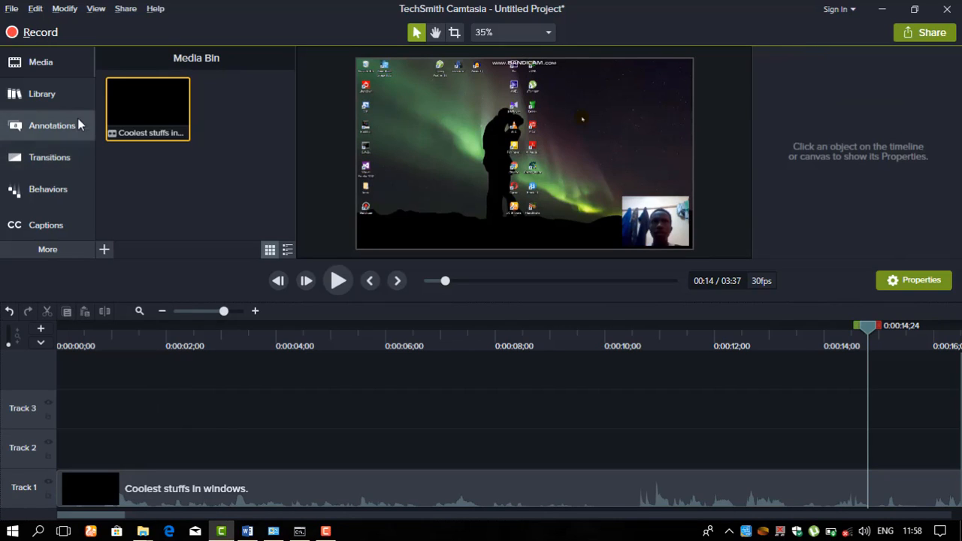
Reopen the library, play the opening second of the video from the timeline's beginning, and return the playhead to the start.
left_click(50, 92)
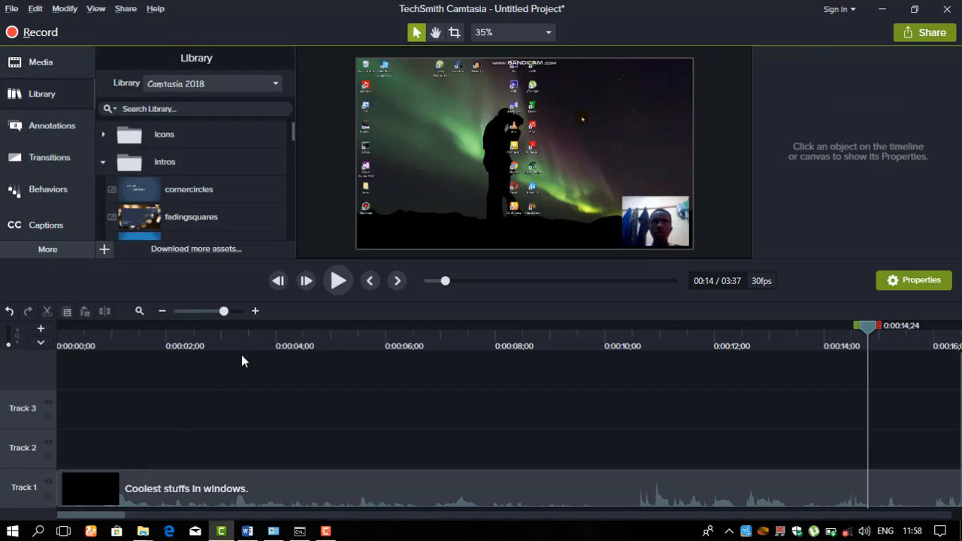
left_click_drag(870, 337, 30, 374)
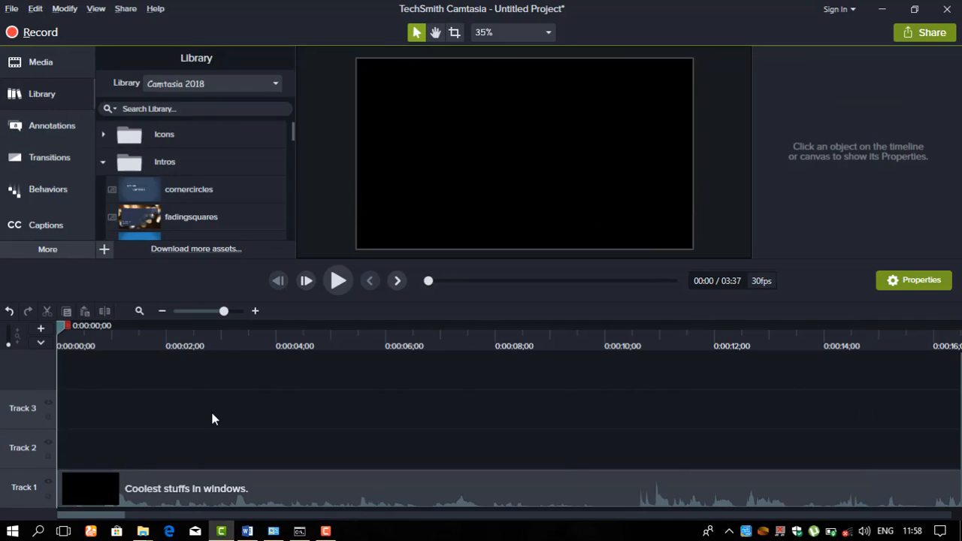
key("space")
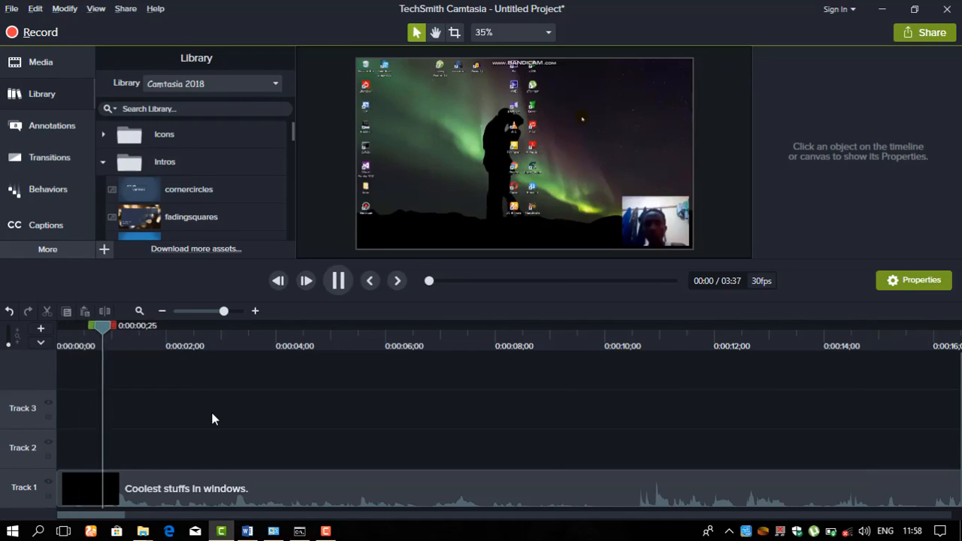
key("space")
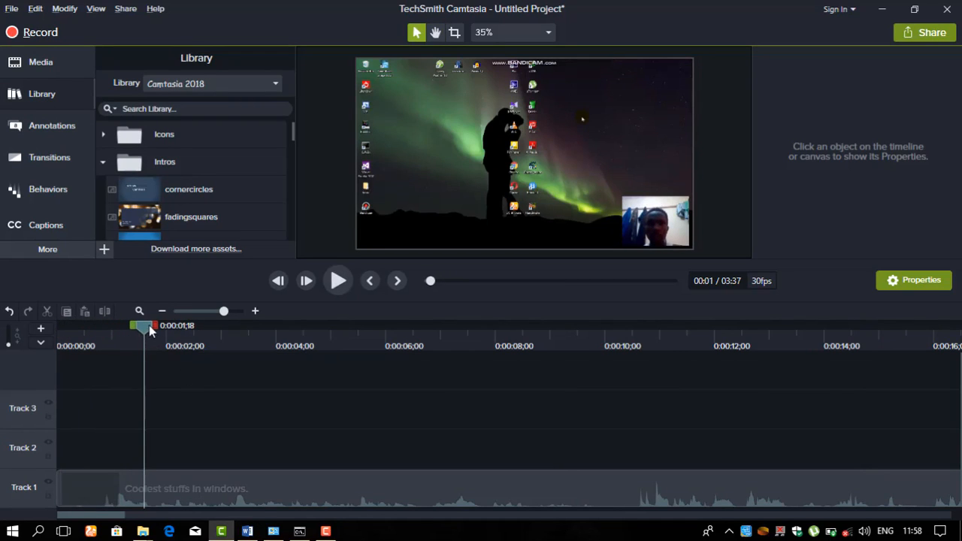
left_click_drag(145, 325, 61, 330)
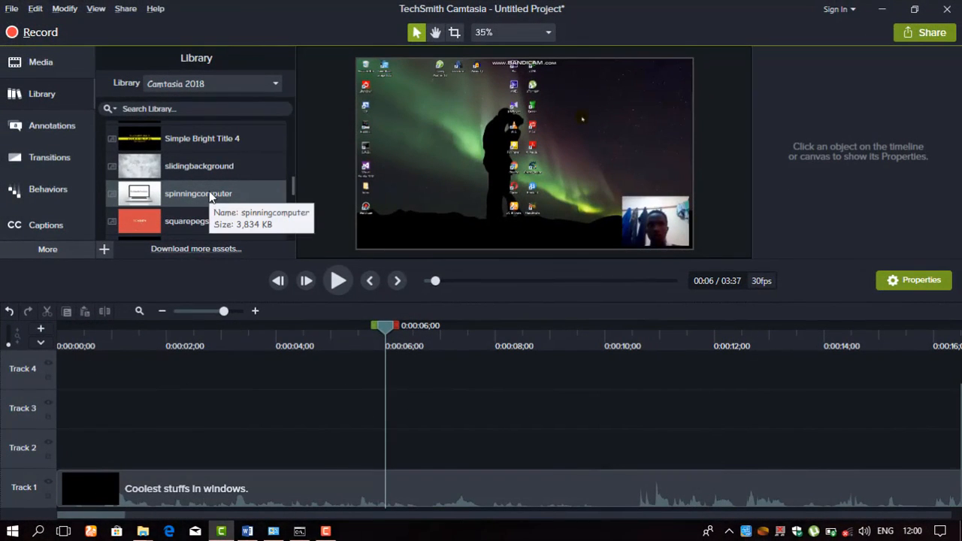
Add the spinningcomputer intro at the start of Track 2 and move the Track 1 video to begin where the intro ends.
left_click_drag(209, 191, 55, 451)
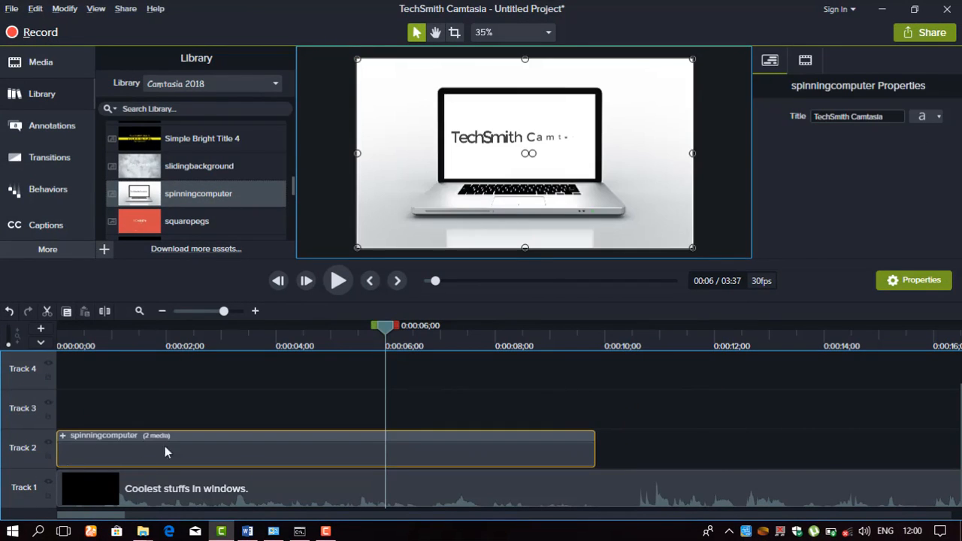
left_click(83, 492)
left_click_drag(286, 506, 613, 503)
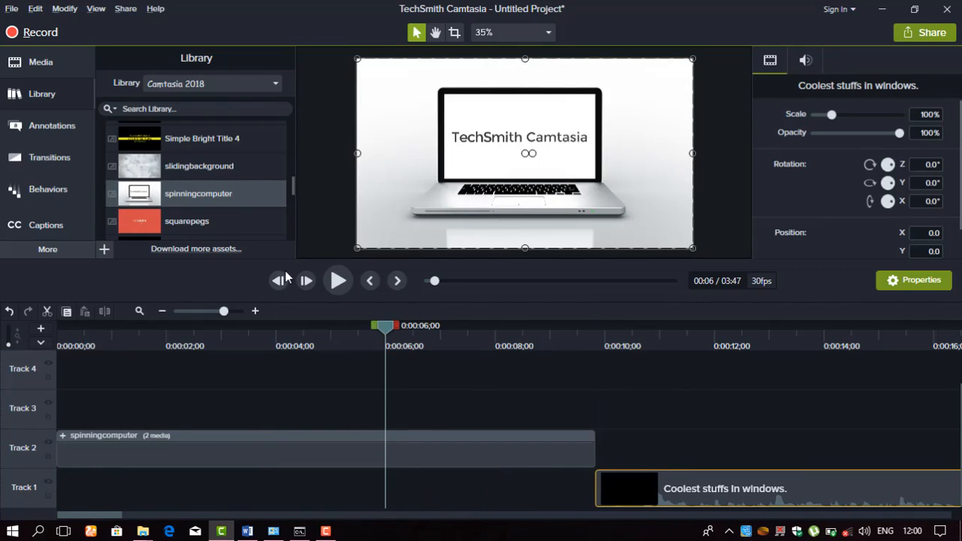
Preview the spinningcomputer intro from the beginning of the timeline until its title is displayed.
left_click(216, 328)
key("ctrl+Home")
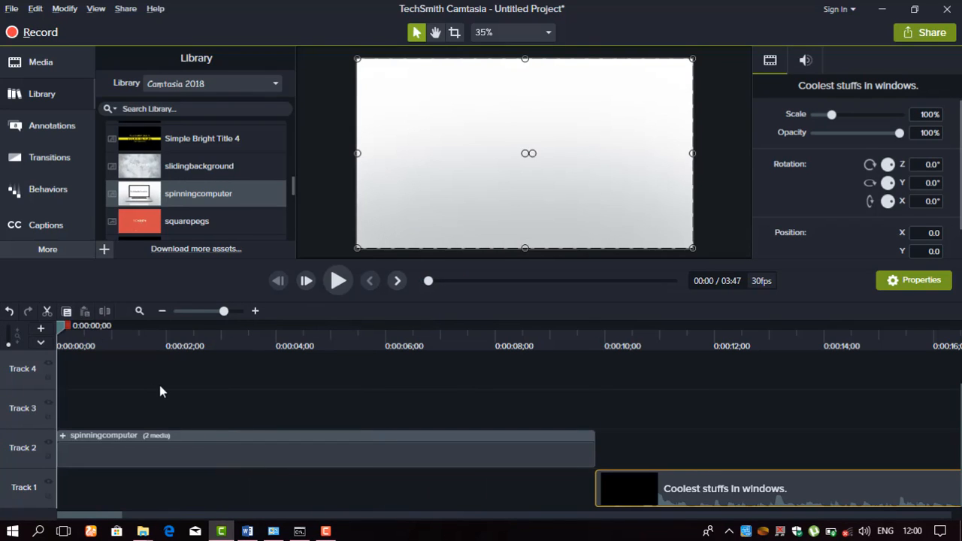
key("space")
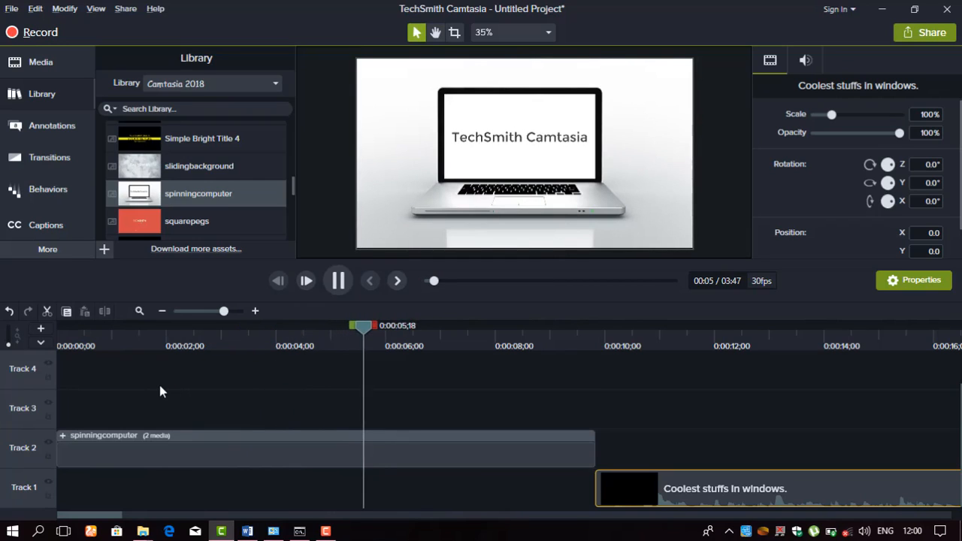
key("space")
Change the spinningcomputer intro's title text to "Welcome to Be Smart.".
left_click(806, 66)
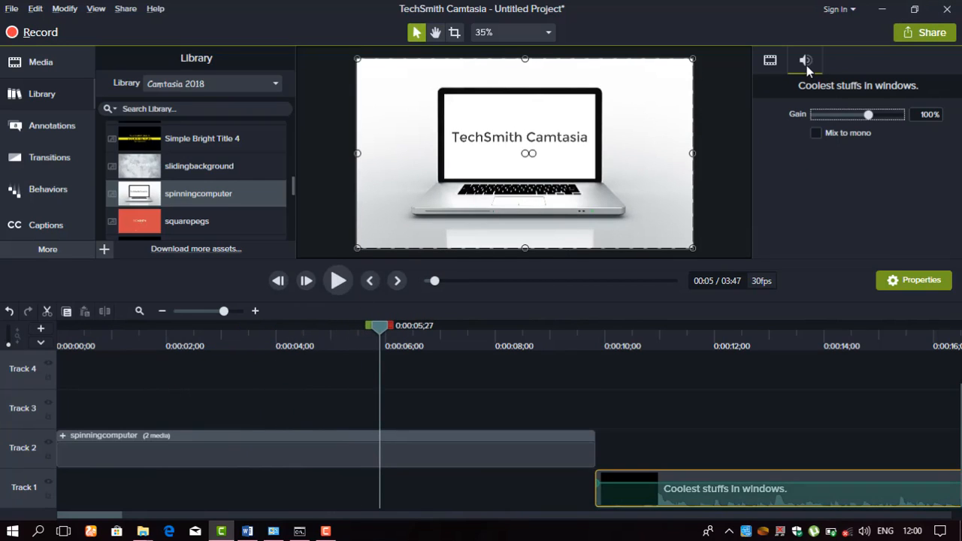
left_click(556, 143)
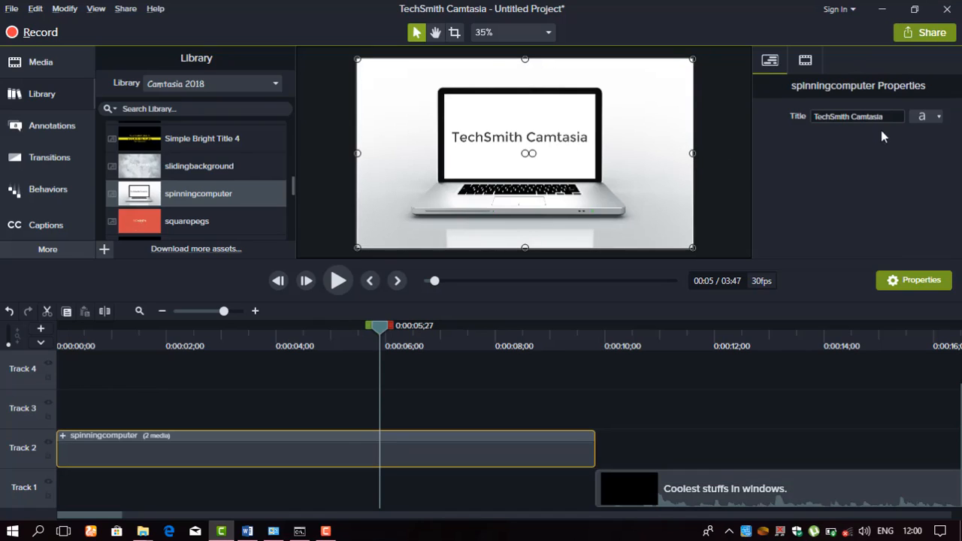
left_click(894, 118)
left_click_drag(892, 116, 812, 118)
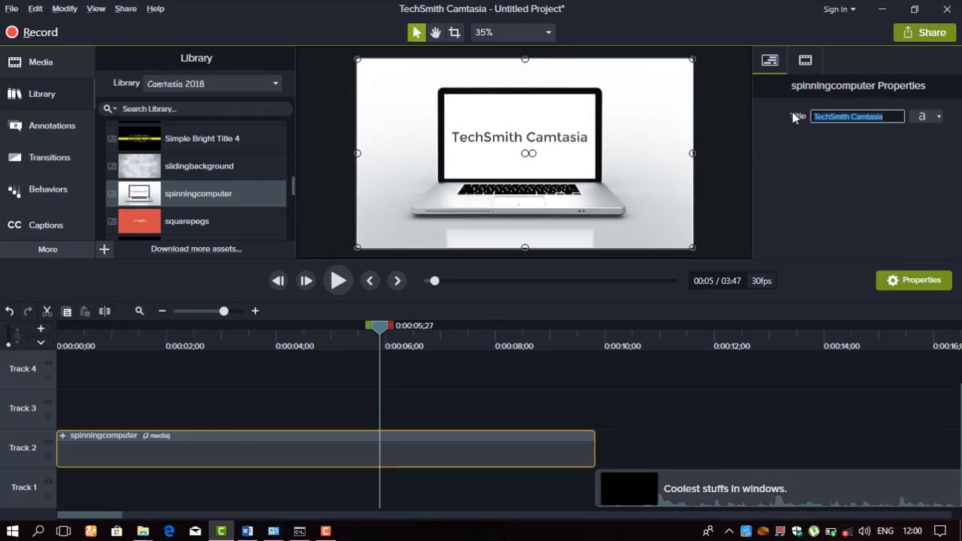
type("W")
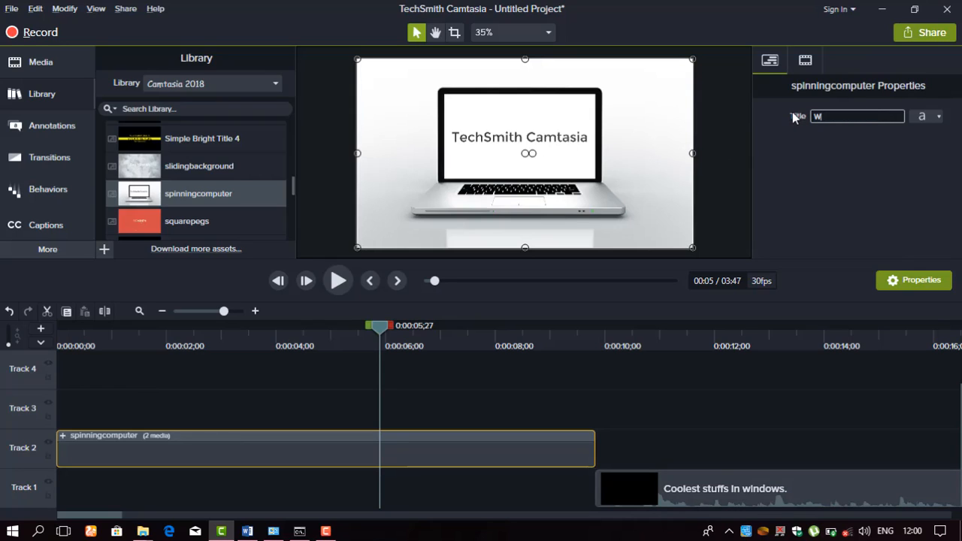
type("el")
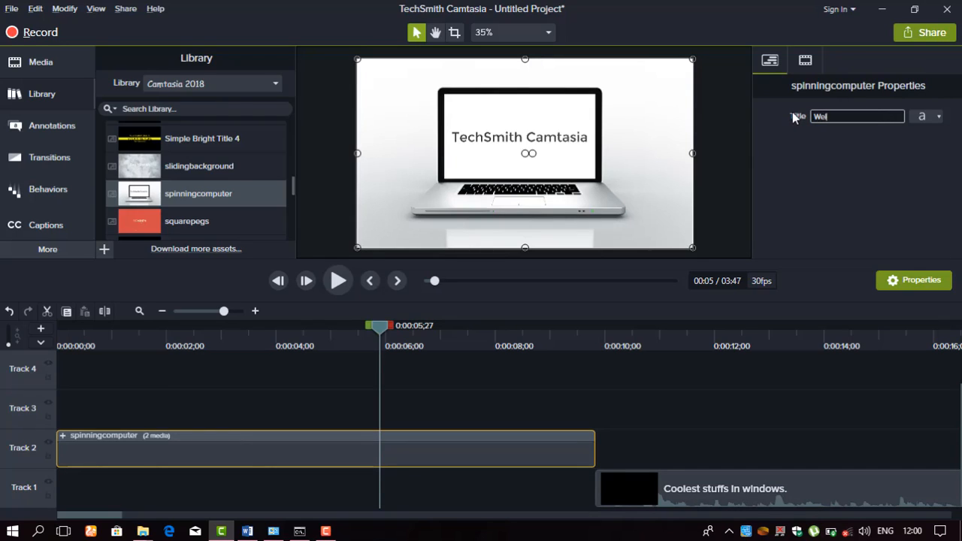
type("come to Be Smart.")
key("Return")
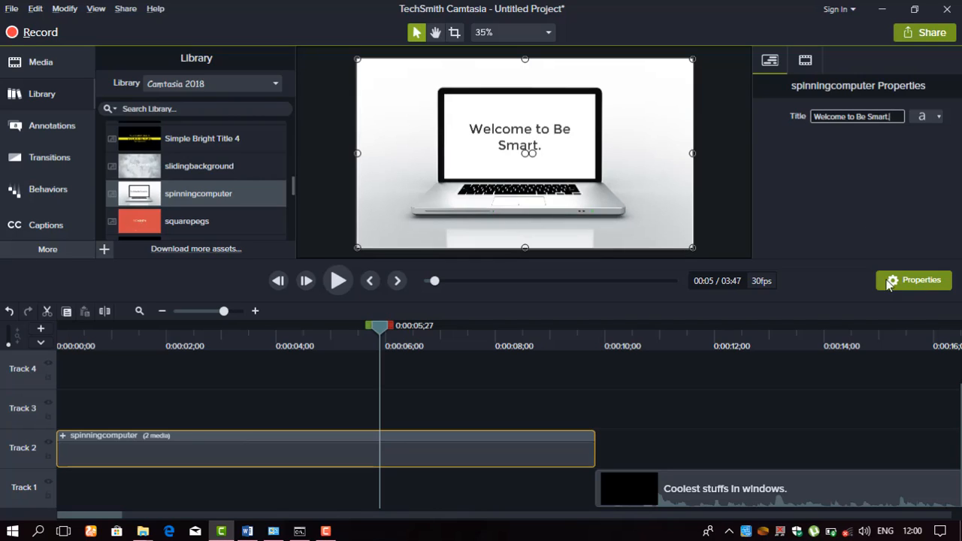
Play the retitled intro from the timeline's start through to the first moments of the video on Track 1.
left_click_drag(318, 326, 23, 329)
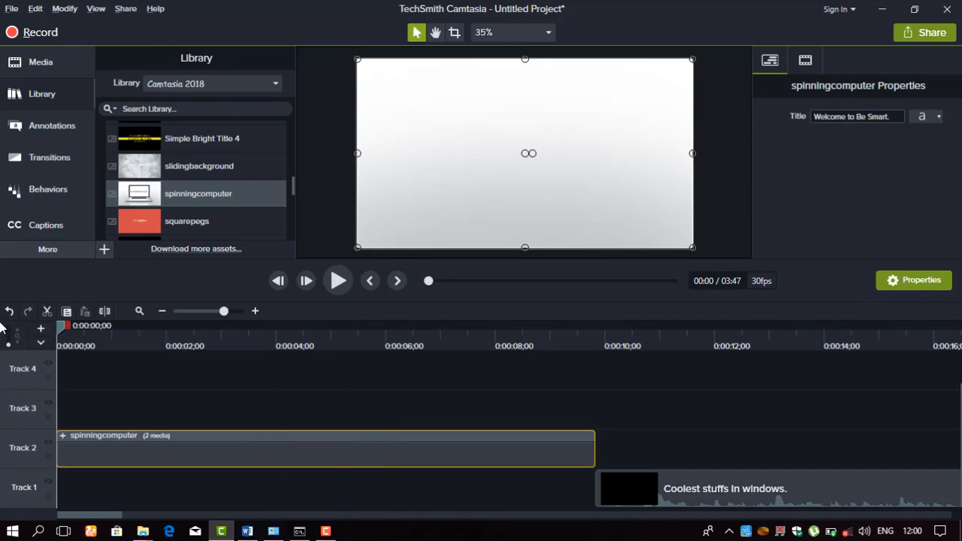
key("space")
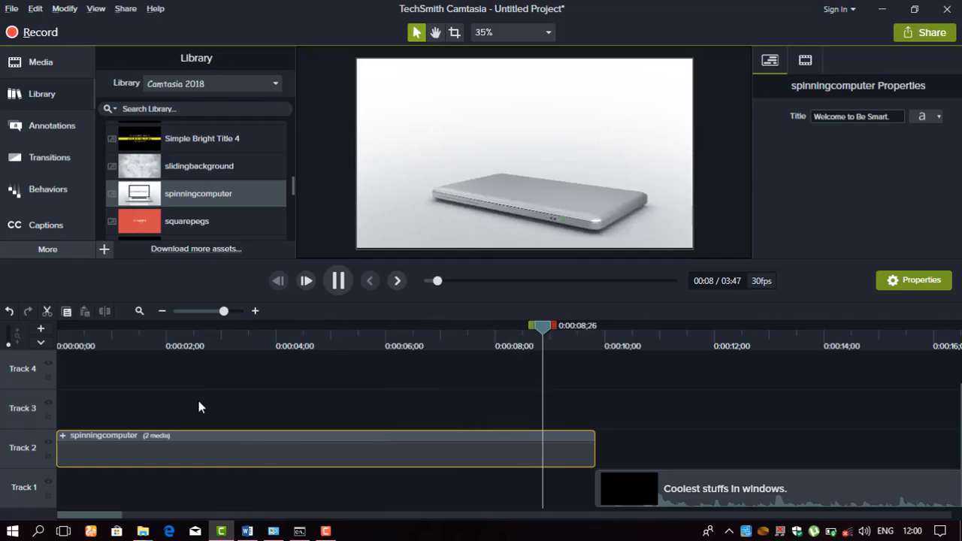
key("space")
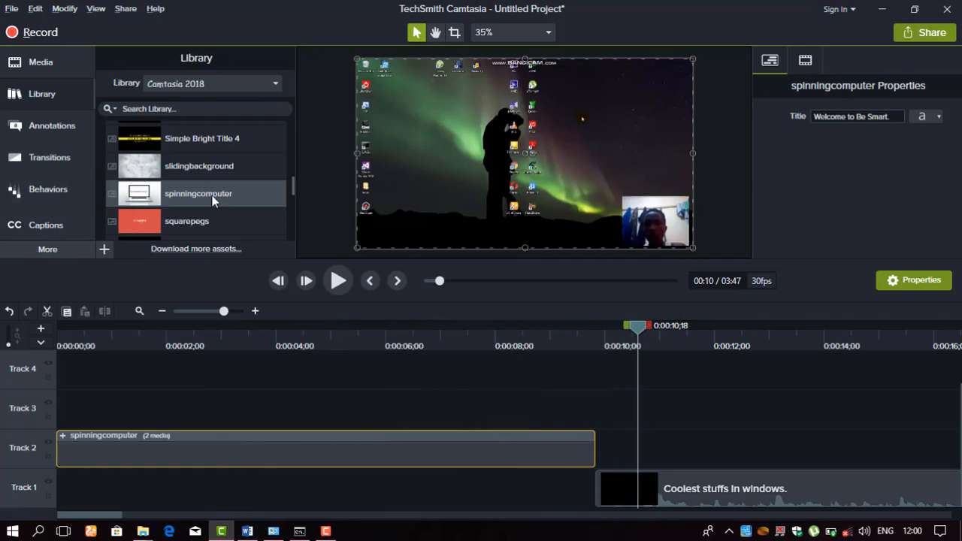
Look through the other intro templates in the library and collapse the Intros folder.
scroll(213, 196, "down", 1)
scroll(213, 194, "down", 1)
scroll(213, 195, "up", 1)
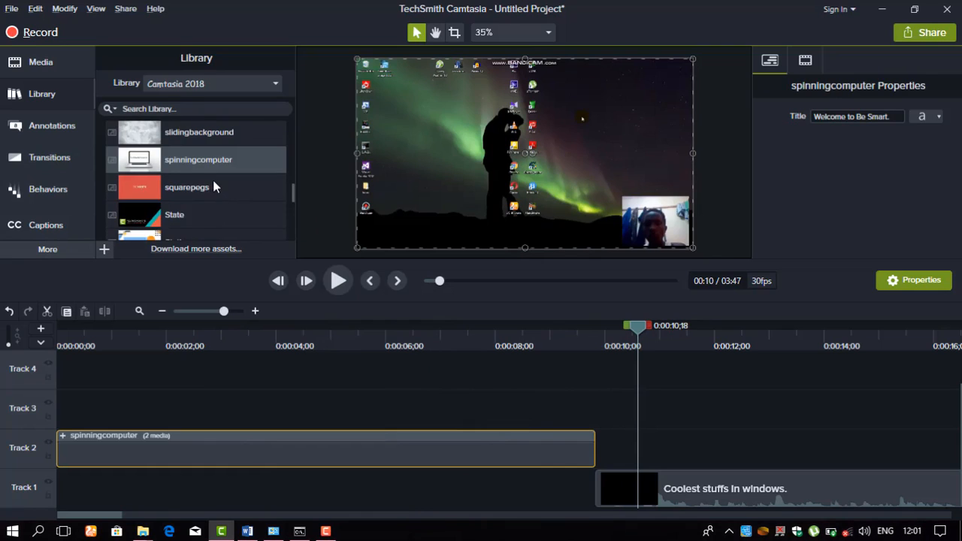
scroll(214, 188, "down", 4)
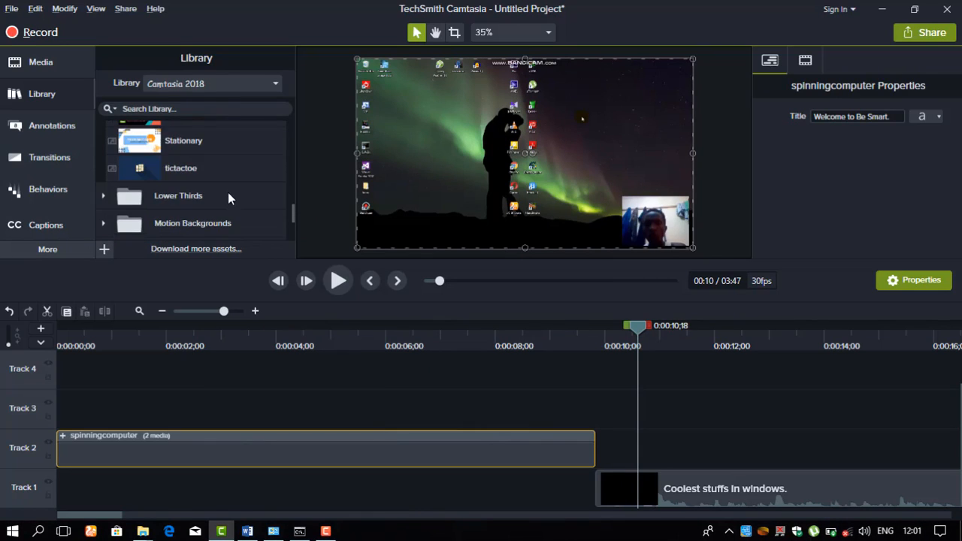
scroll(209, 173, "down", 2)
scroll(209, 173, "up", 10)
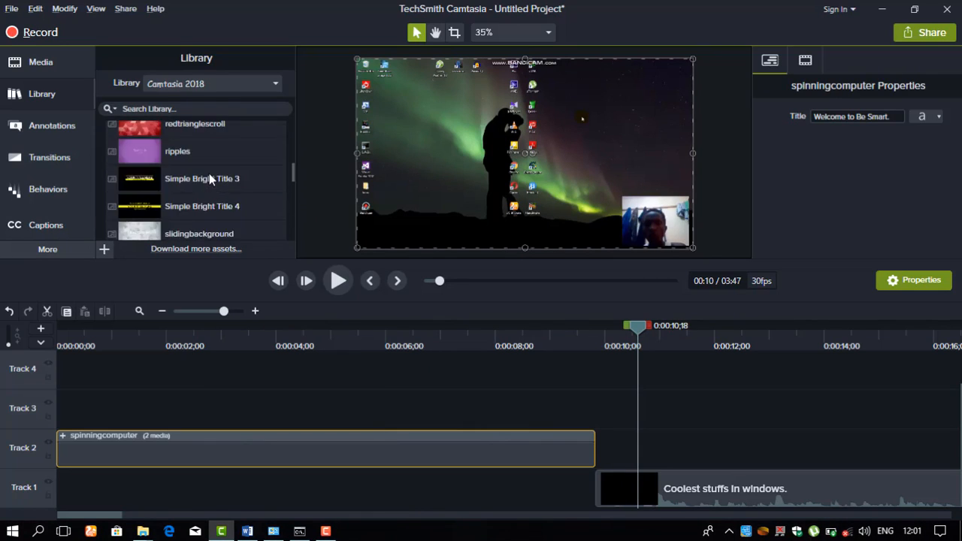
scroll(209, 173, "up", 8)
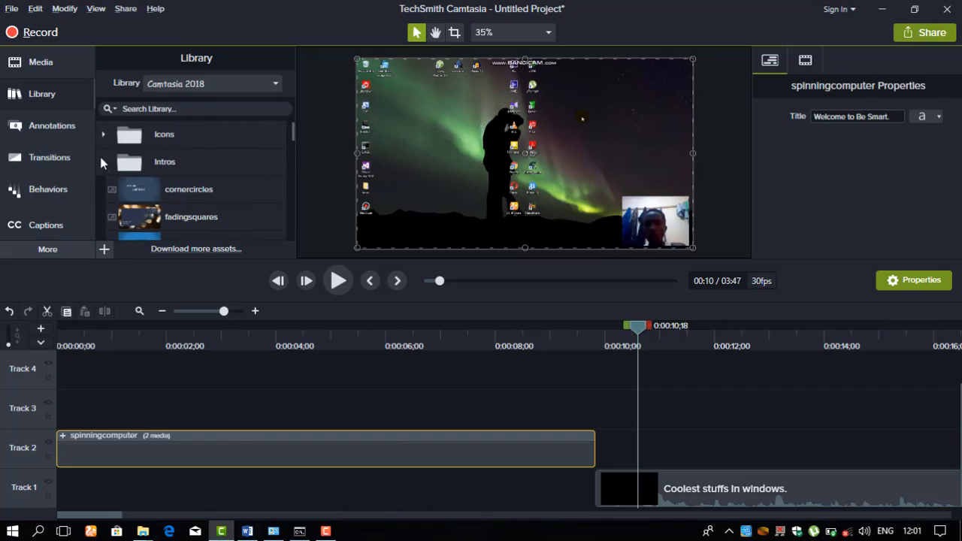
left_click(103, 161)
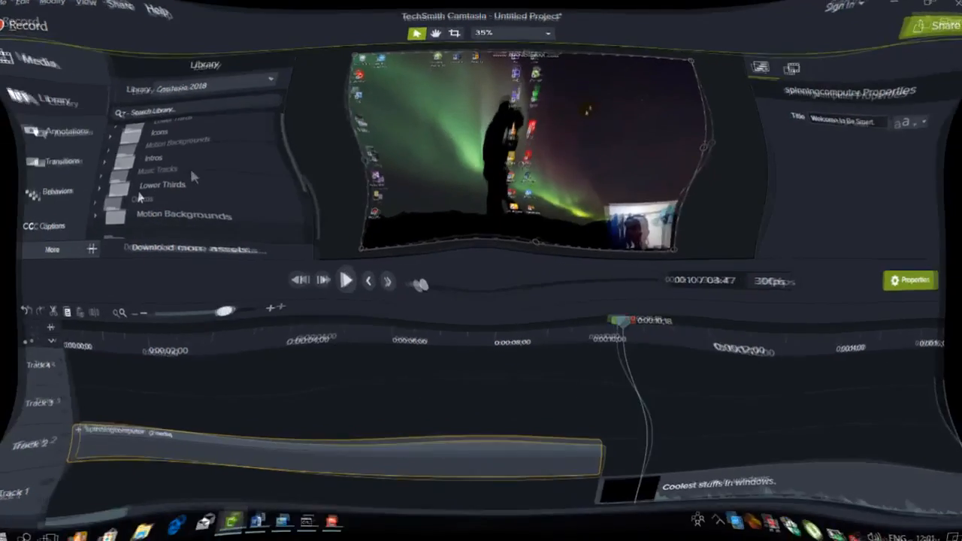
Add the firefly music track from the library's Music Tracks folder to the start of Track 3.
scroll(212, 182, "down", 2)
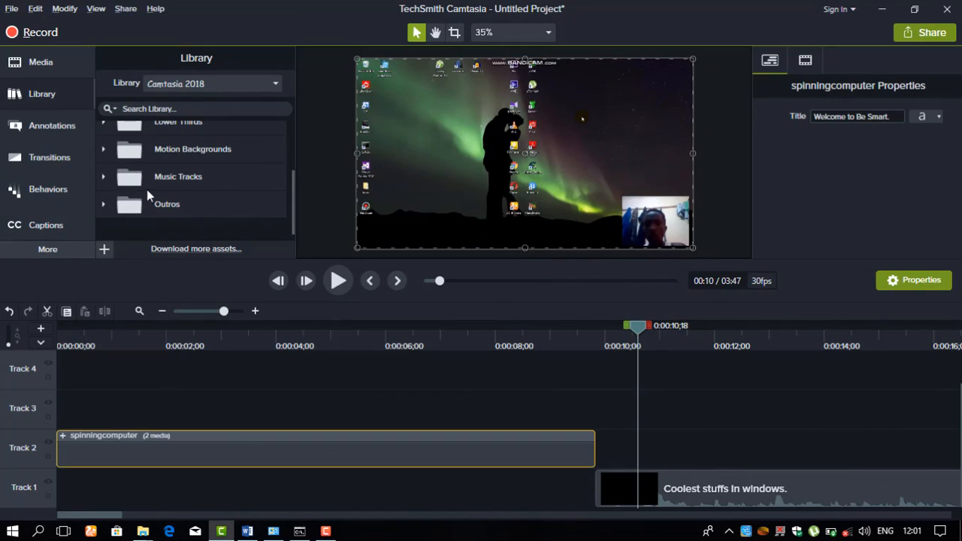
left_click(103, 179)
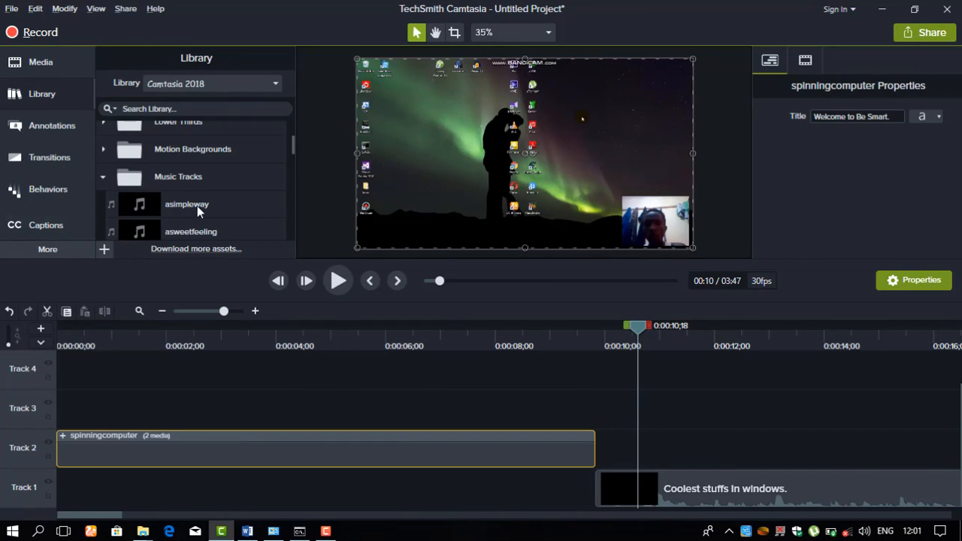
scroll(197, 206, "down", 5)
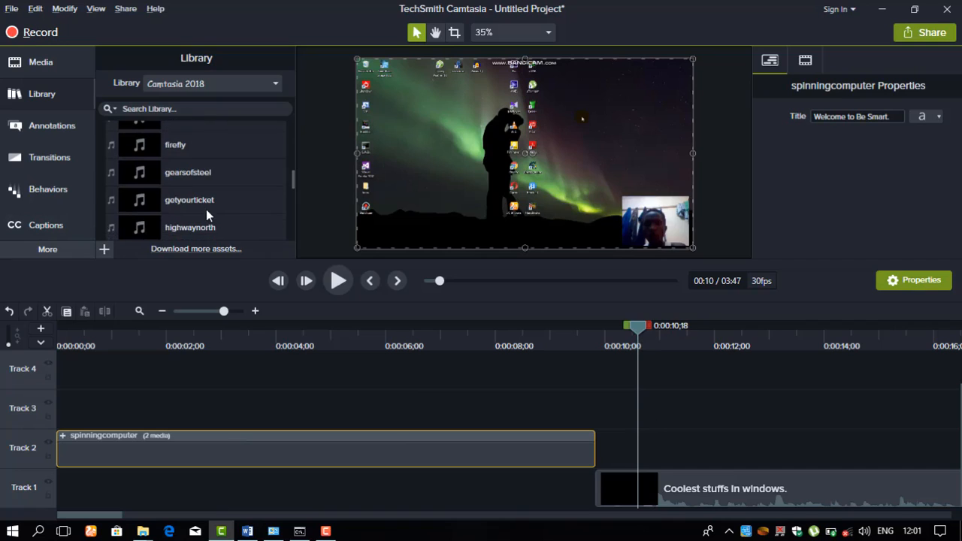
scroll(179, 202, "up", 3)
left_click_drag(189, 220, 50, 417)
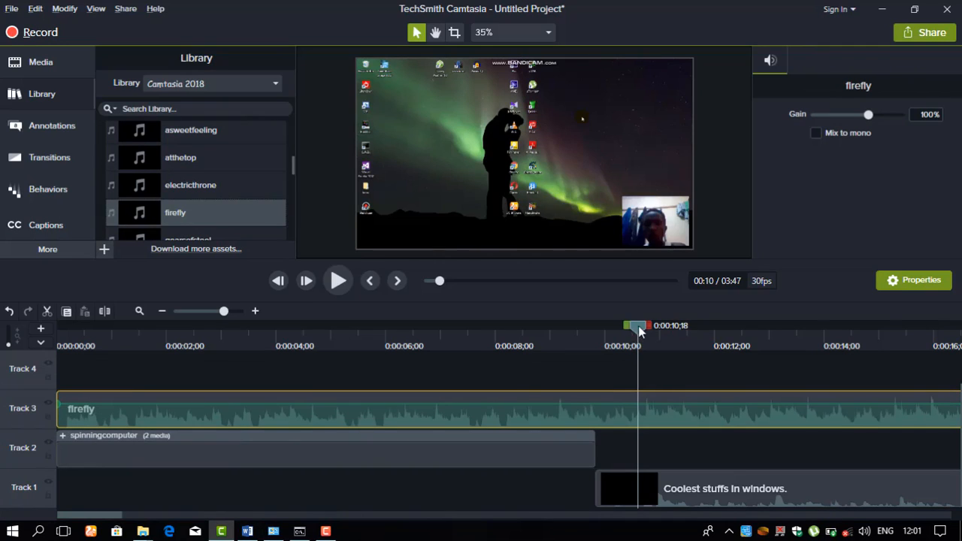
Play the intro with the firefly music from the timeline's start for about three seconds.
left_click_drag(639, 330, 254, 327)
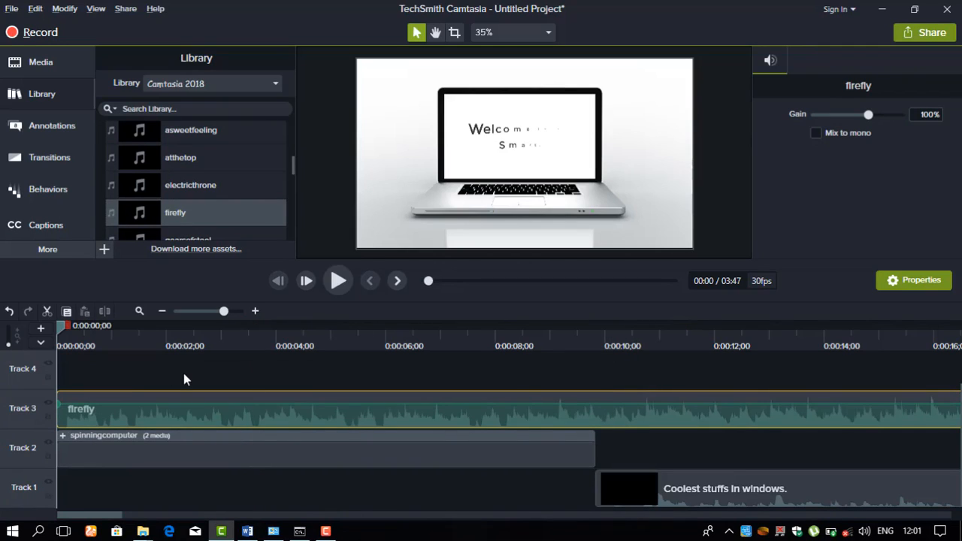
key("space")
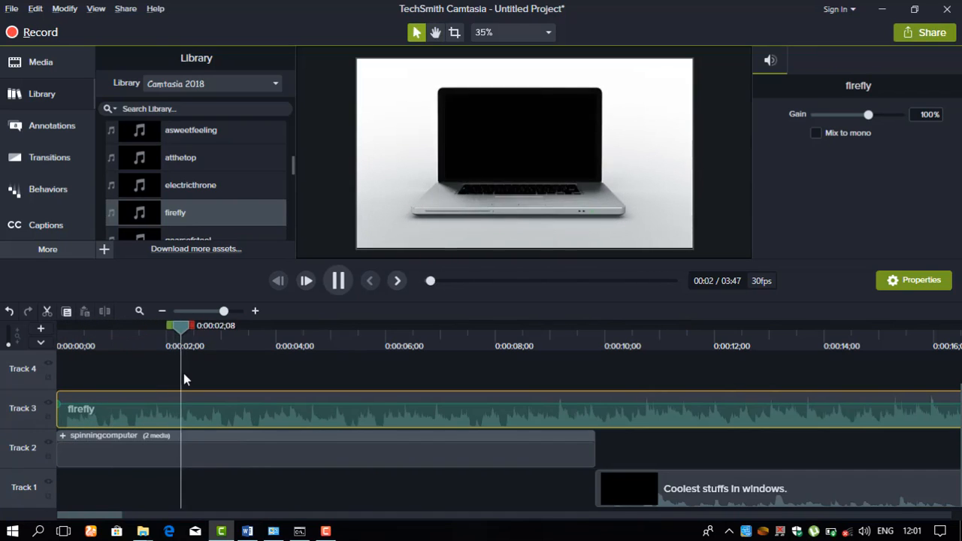
key("space")
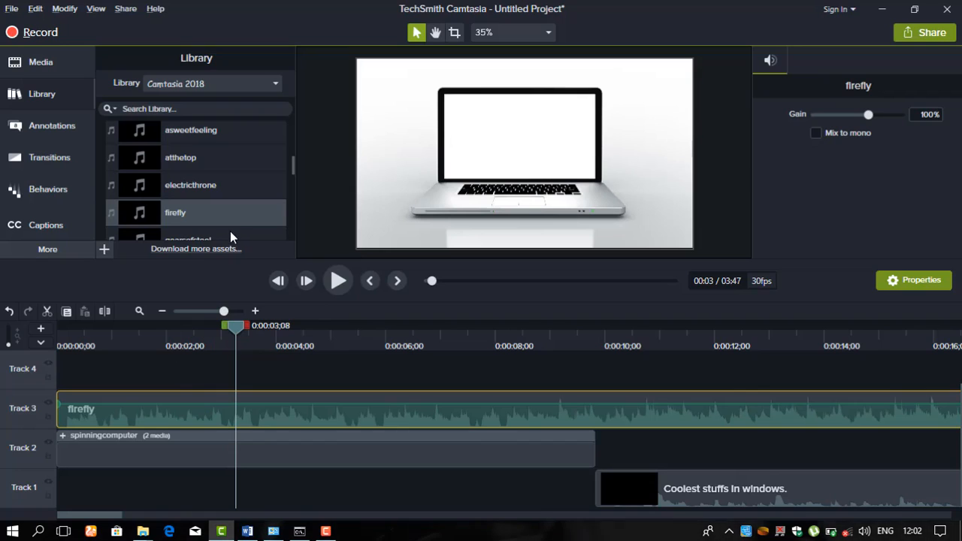
Look over the library's other music tracks, collapse their folder and select the Outros folder.
scroll(272, 185, "down", 1)
scroll(272, 185, "up", 2)
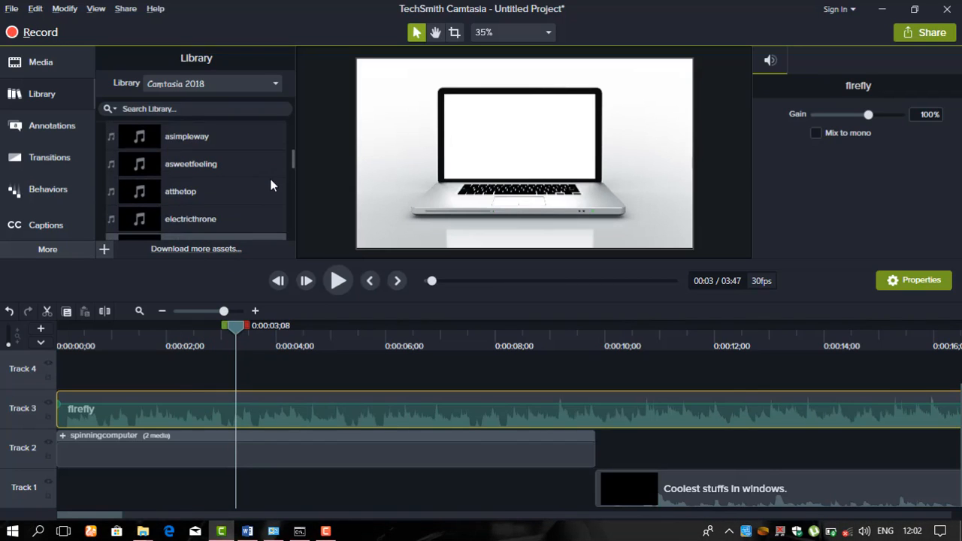
scroll(268, 179, "up", 2)
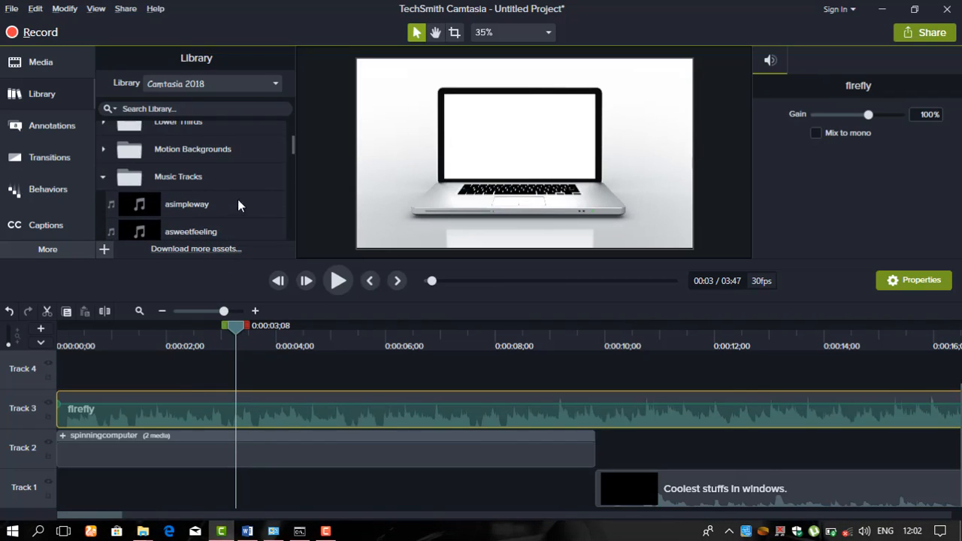
scroll(244, 201, "down", 2)
scroll(243, 202, "up", 3)
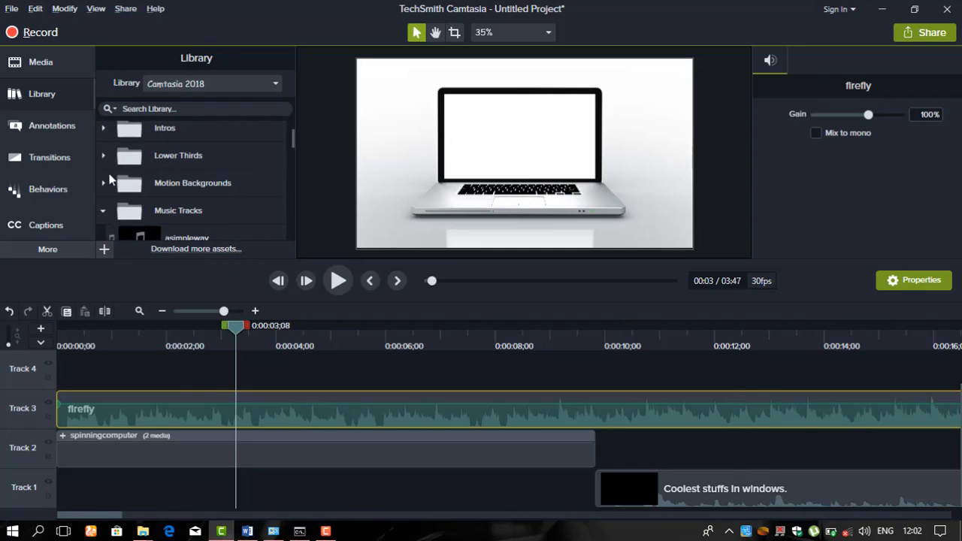
left_click(104, 211)
scroll(226, 206, "down", 1)
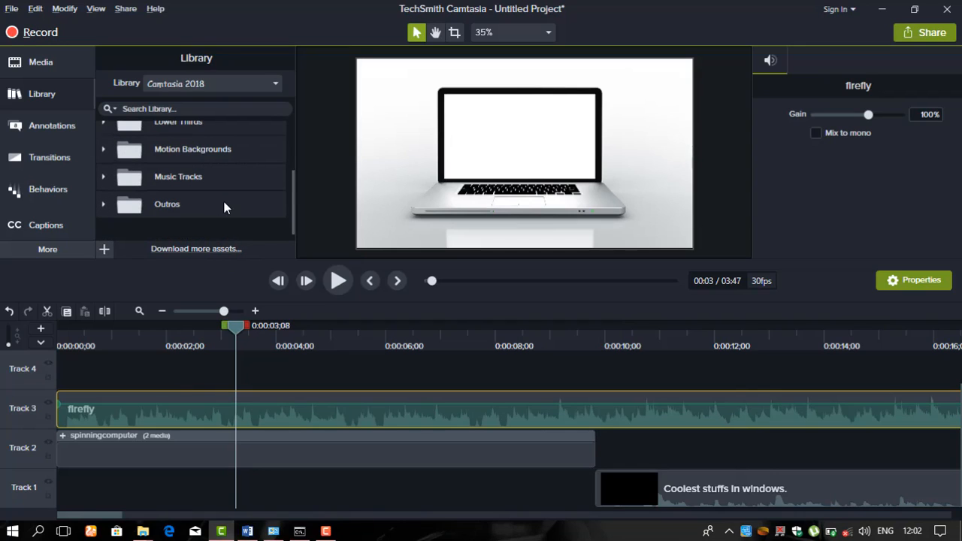
left_click(105, 202)
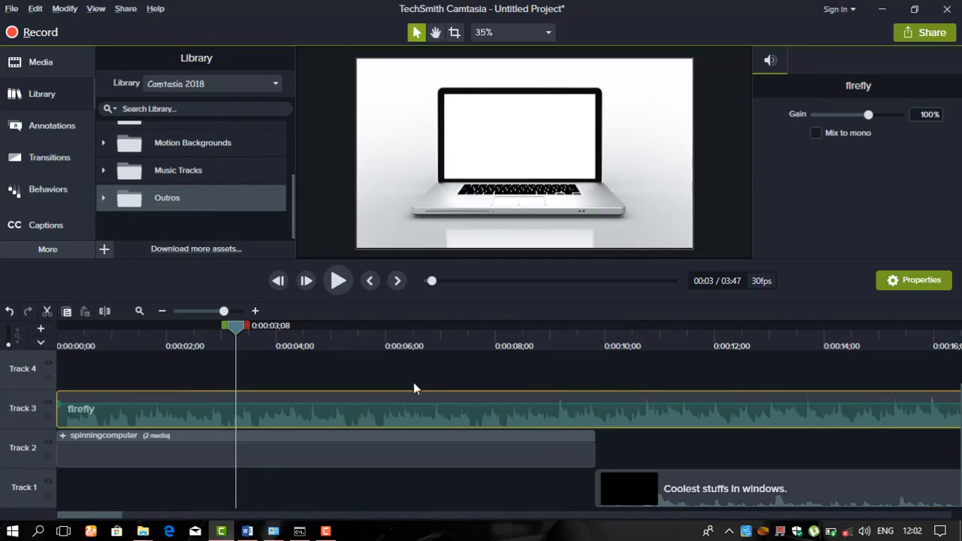
Show the whole project on the timeline and place the playhead near the end of the Track 1 video, at 0:03:43;08.
left_click_drag(109, 515, 774, 511)
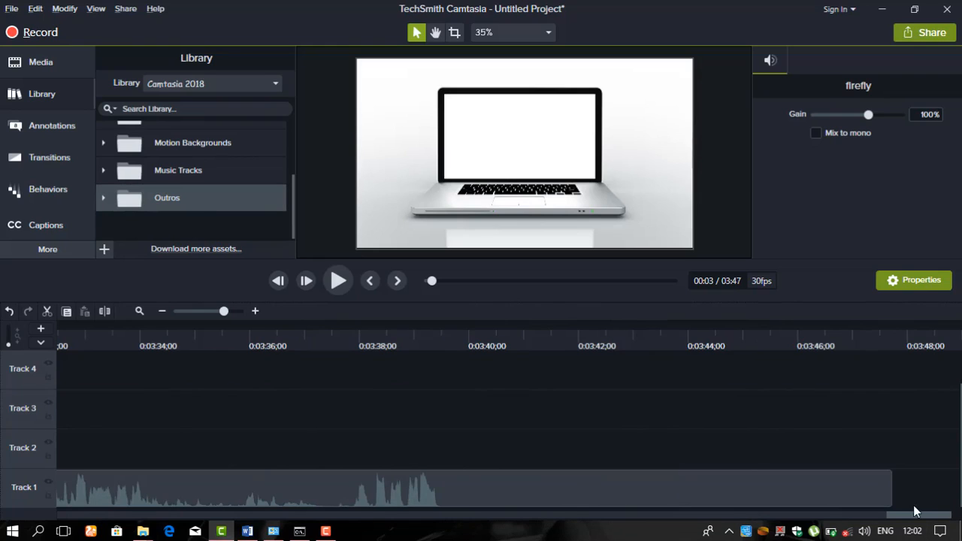
left_click(776, 403)
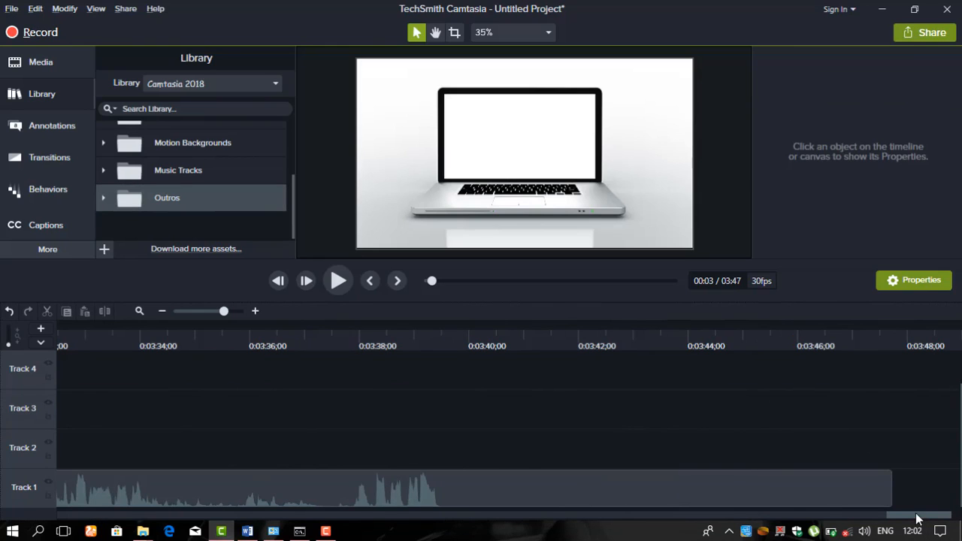
left_click_drag(917, 519, 54, 501)
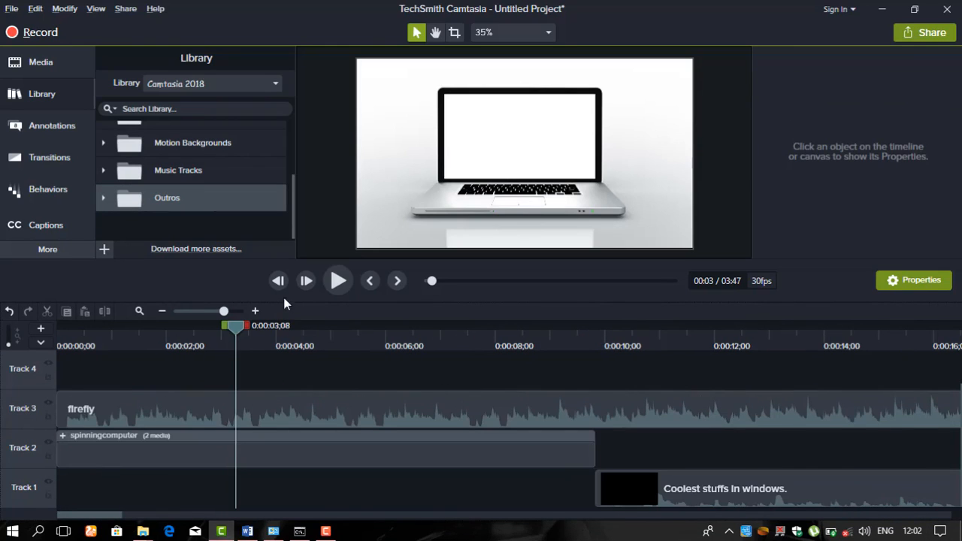
left_click_drag(225, 310, 147, 308)
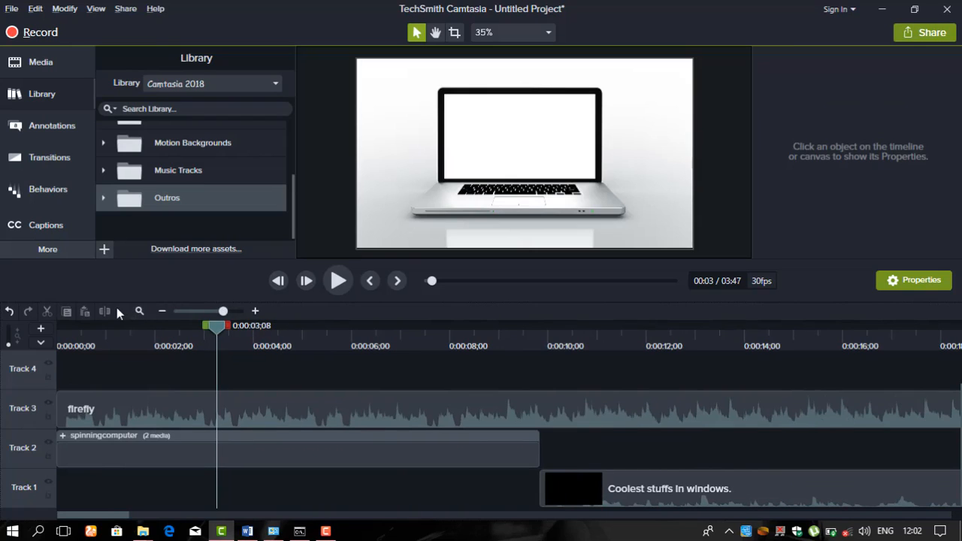
left_click_drag(223, 311, 177, 311)
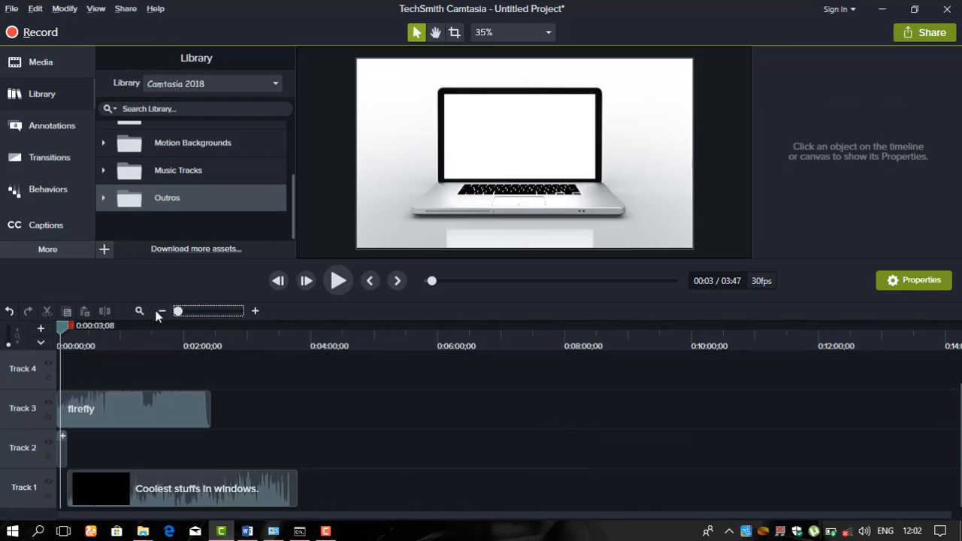
left_click_drag(60, 325, 292, 364)
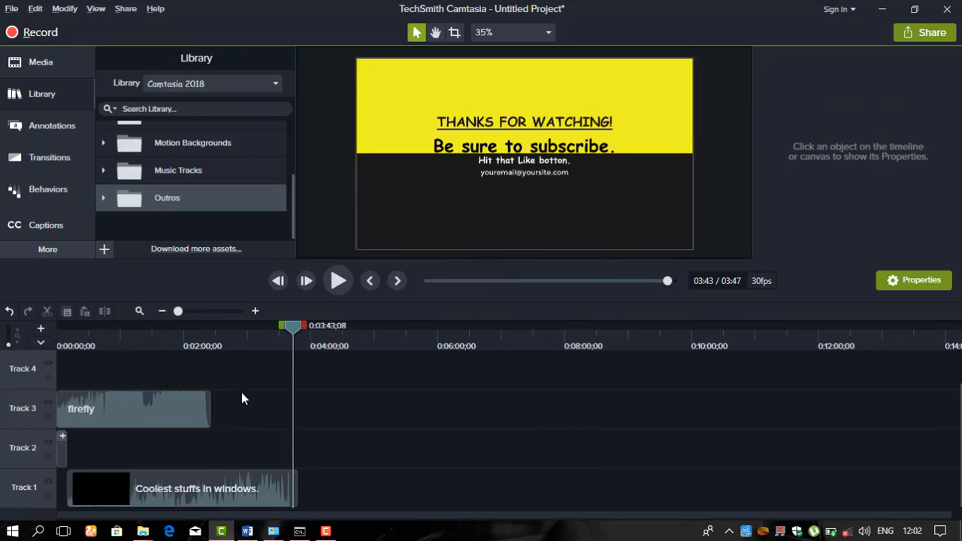
Play the thank-you screen at the end of the Track 1 video with the timeline enlarged.
left_click_drag(177, 310, 219, 313)
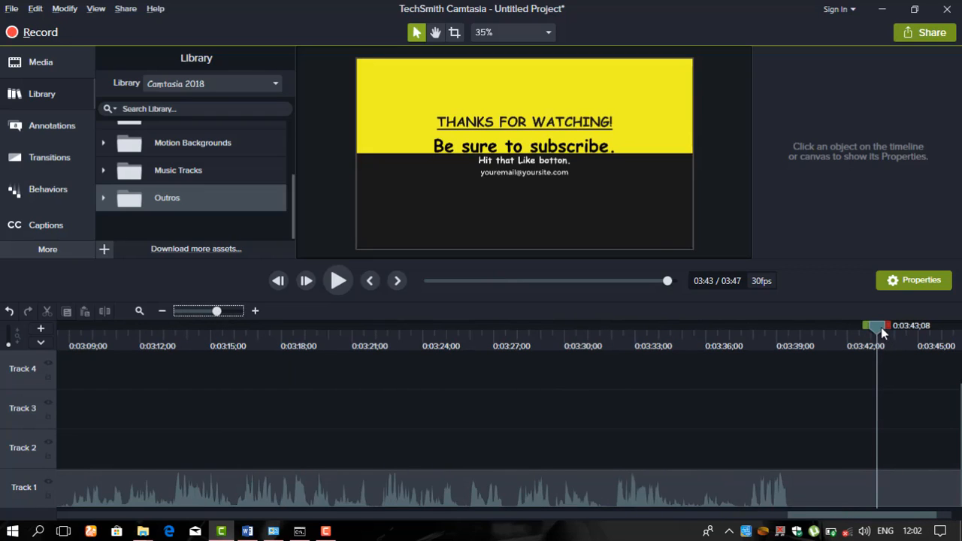
left_click_drag(881, 327, 759, 331)
key("space")
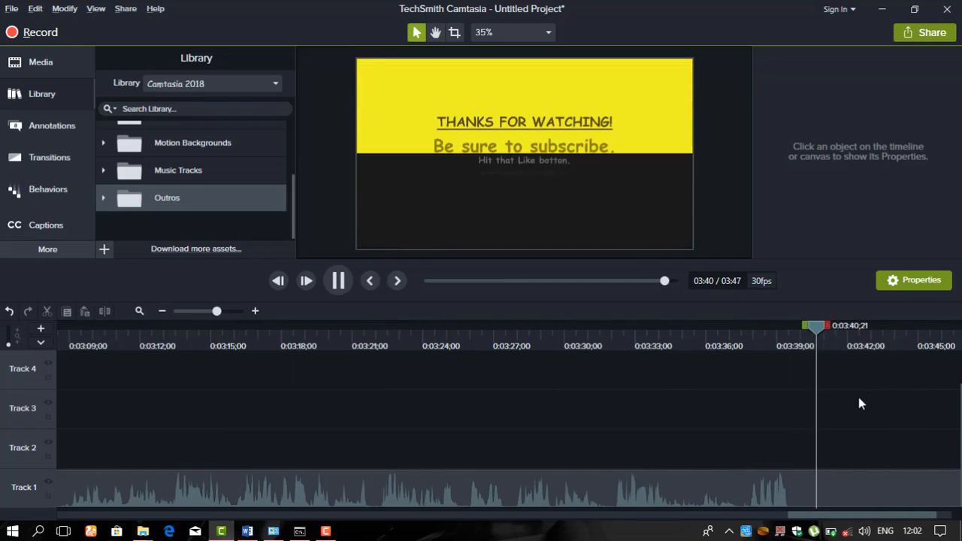
key("space")
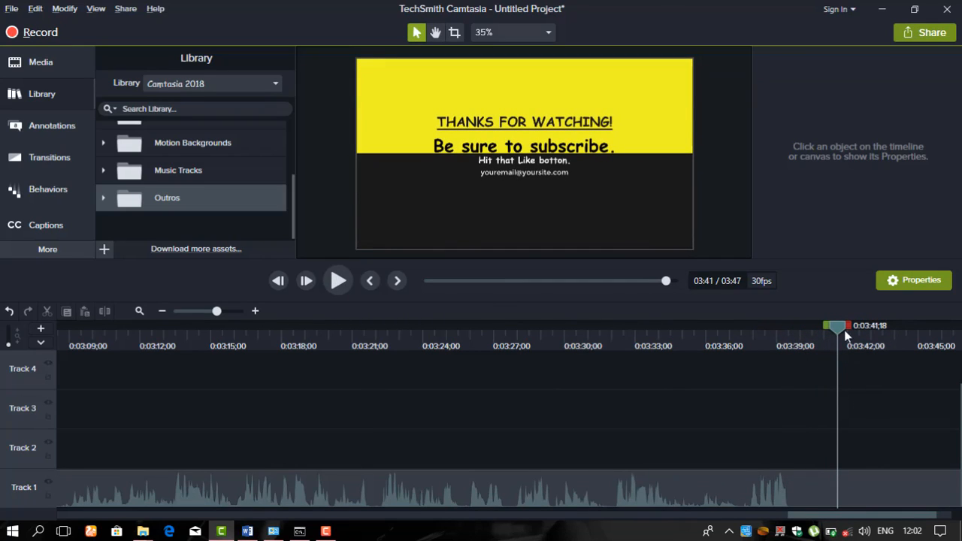
Split the Track 1 video at 0:03:39;11 and delete the closing section after the cut.
left_click_drag(840, 328, 786, 348)
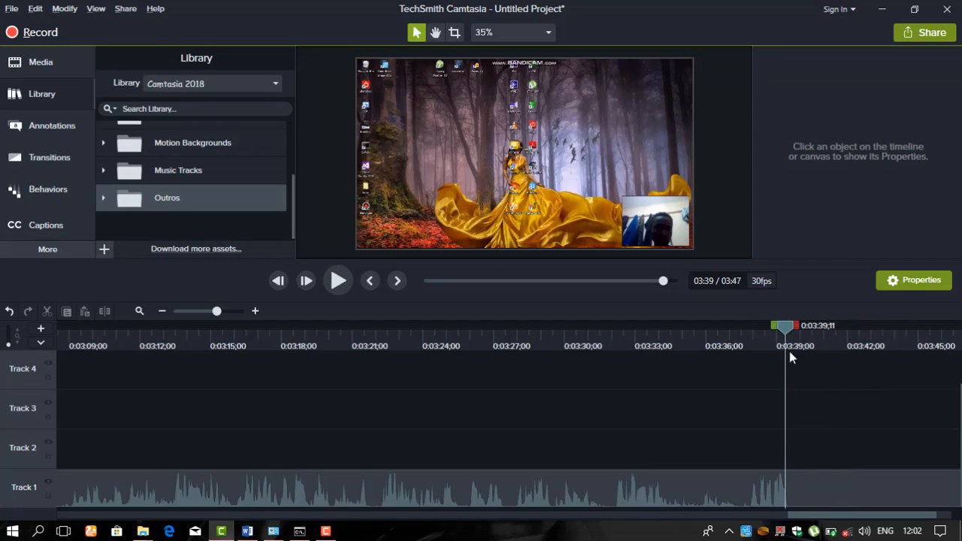
left_click(822, 496)
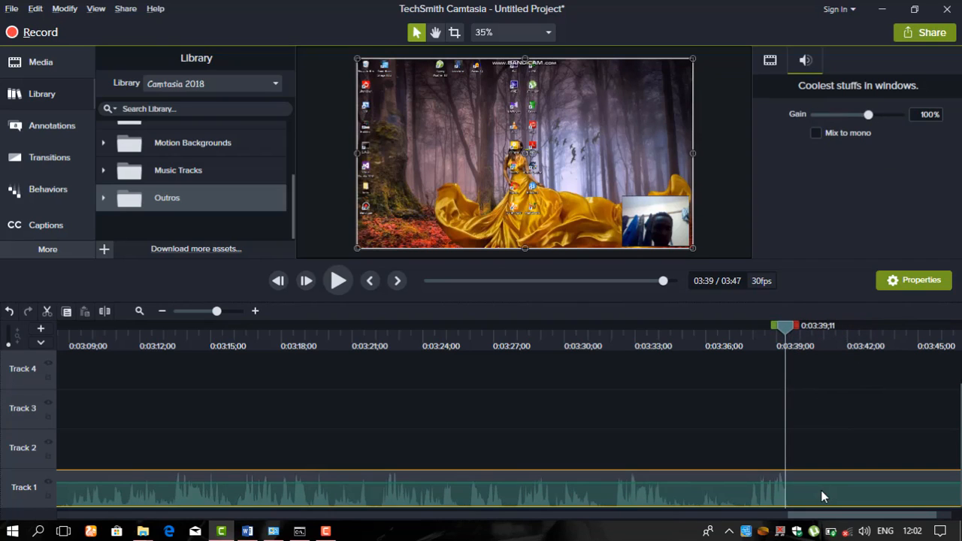
key("s")
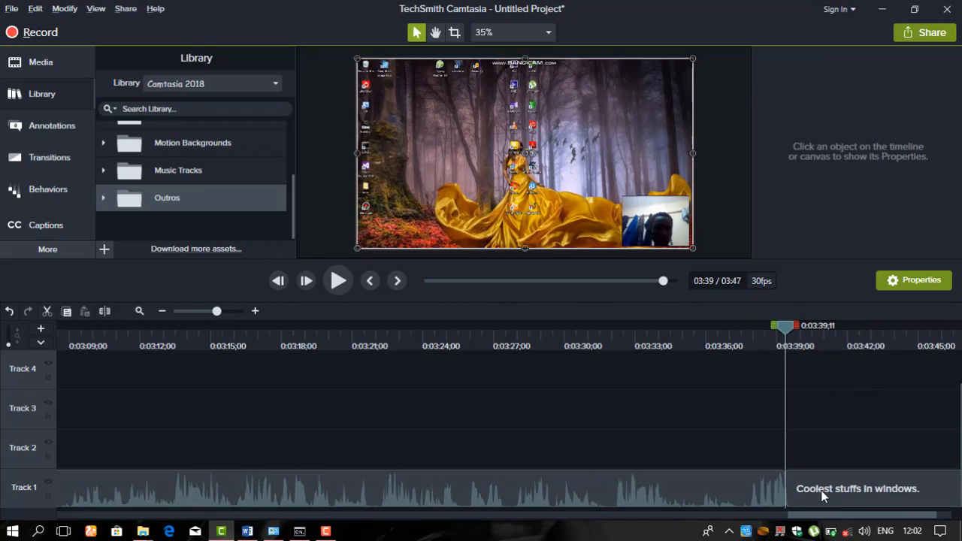
left_click(821, 490)
key("Delete")
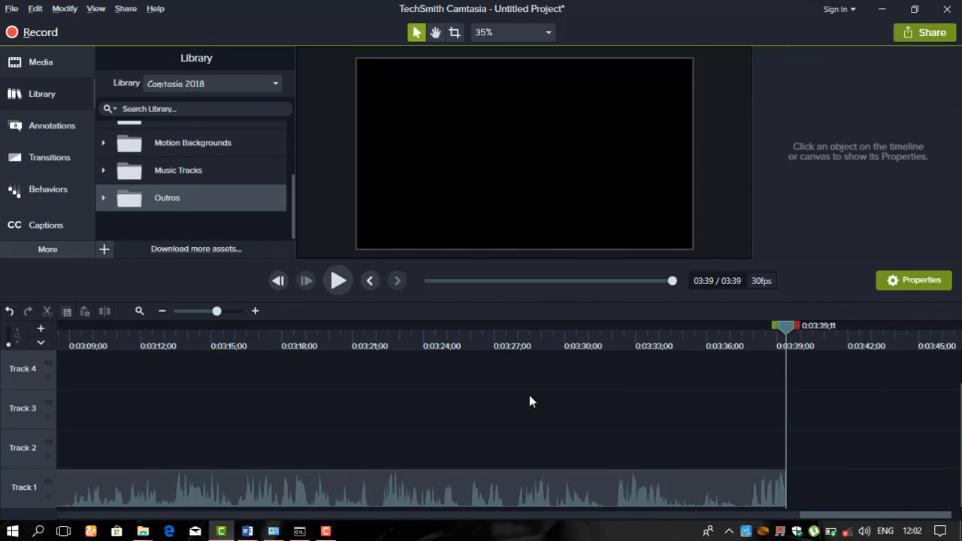
Add Simple Bright Outro 5 from the library to Track 4, starting where the Track 1 video ends.
left_click(104, 197)
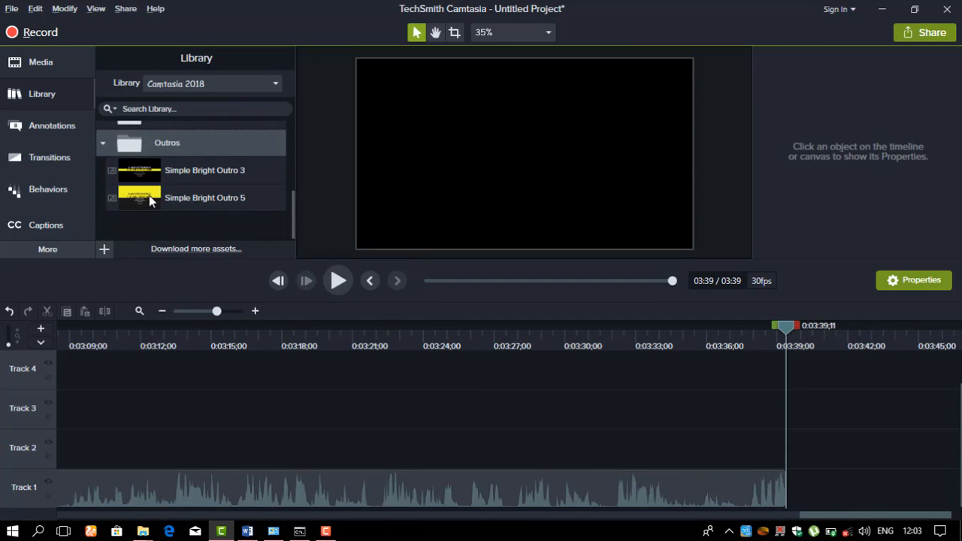
left_click_drag(150, 199, 820, 421)
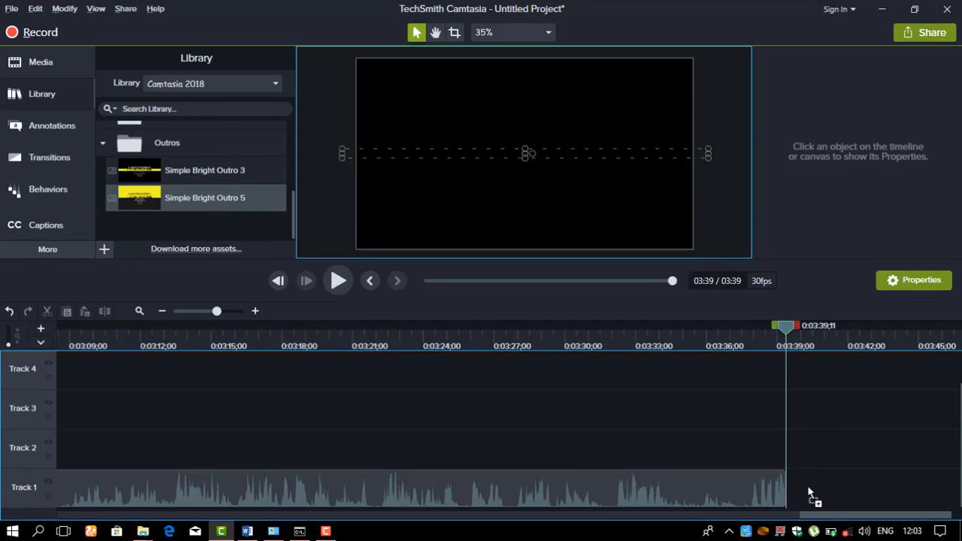
left_click_drag(807, 485, 807, 485)
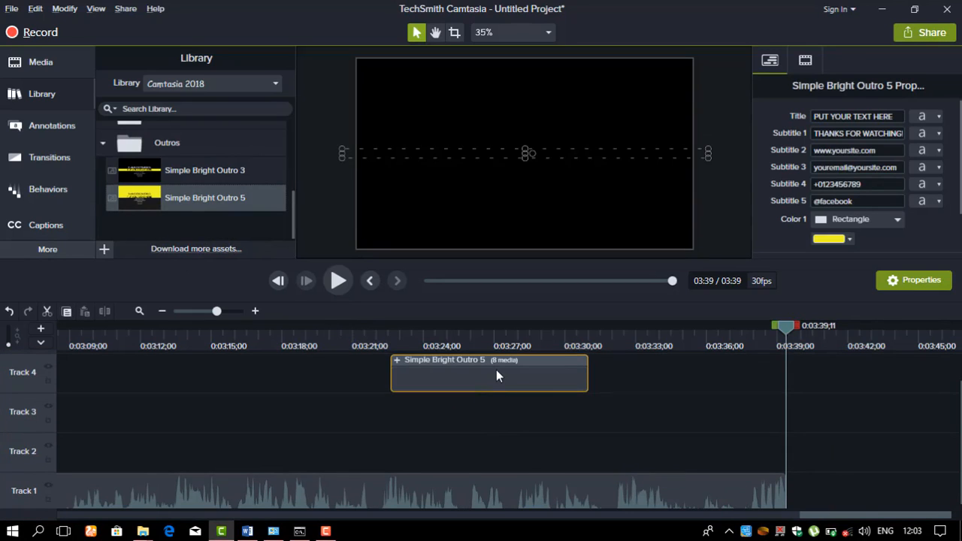
left_click_drag(496, 376, 891, 384)
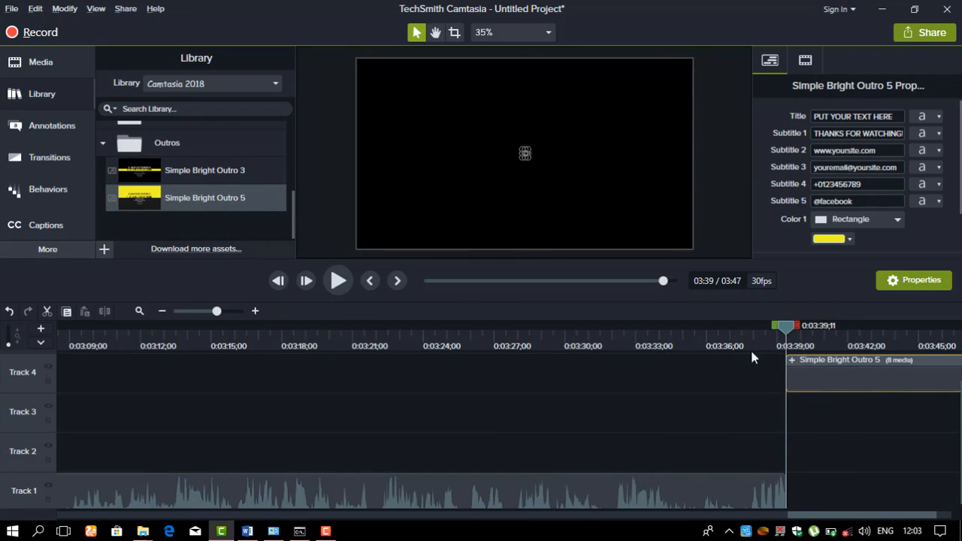
Play the transition from the video into Simple Bright Outro 5, starting at 0:03:36;29, until the outro's text lines are displayed.
left_click(728, 347)
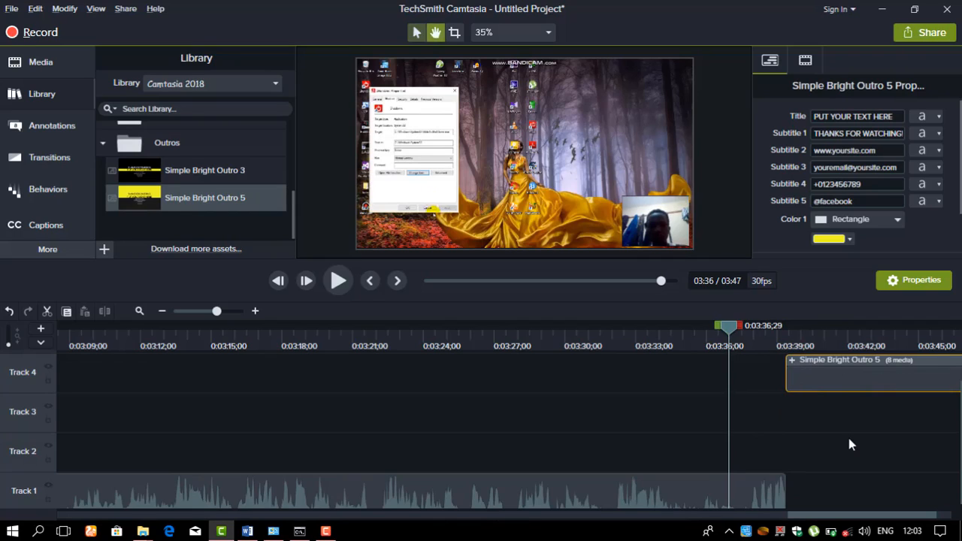
key("space")
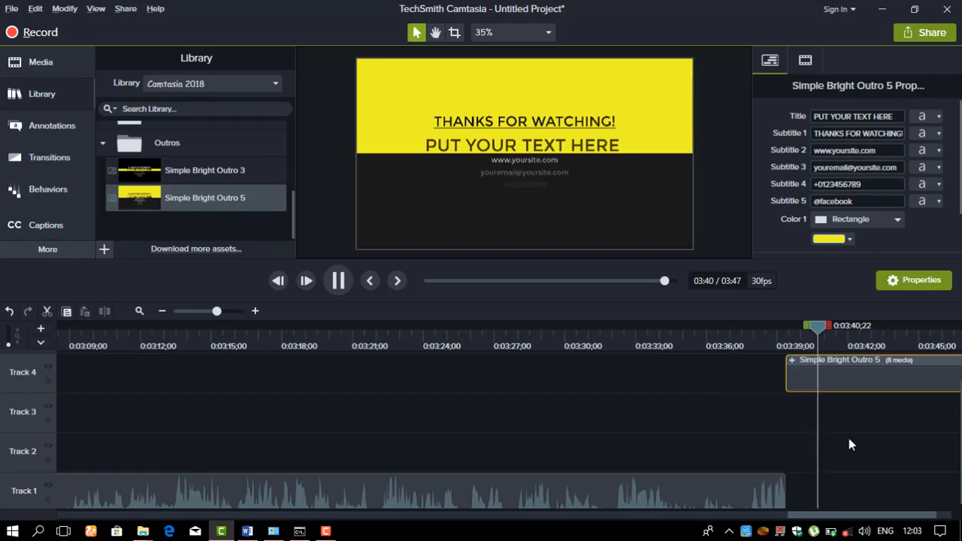
key("space")
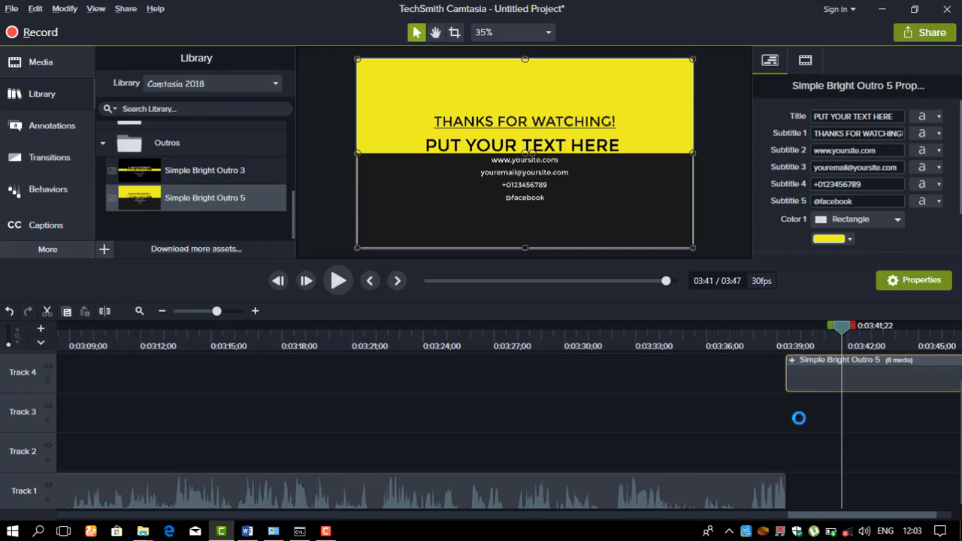
Add the teal thought bubble callout from the Basic style annotations to Track 4 at 0:03:04;04.
left_click(67, 130)
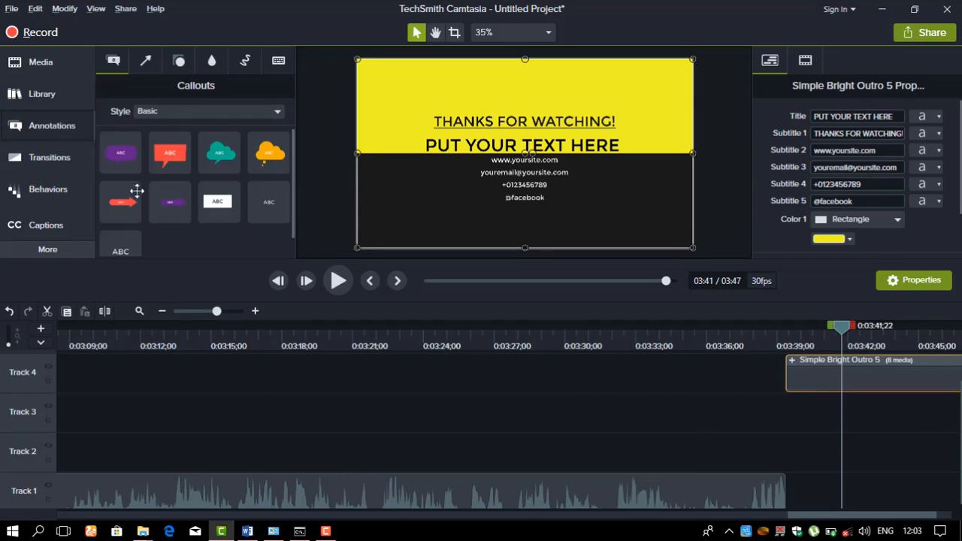
left_click_drag(835, 329, 333, 367)
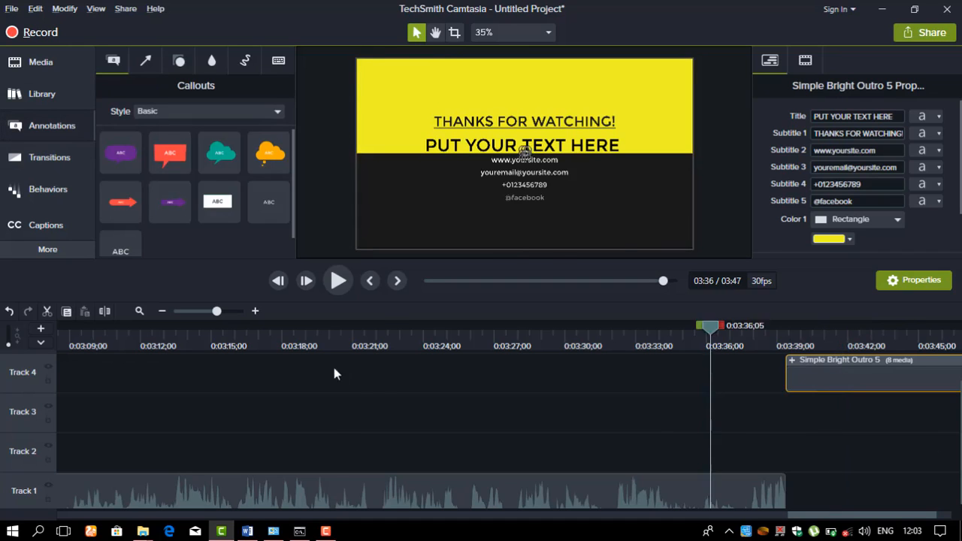
left_click_drag(883, 521, 746, 527)
scroll(763, 490, "right", 5)
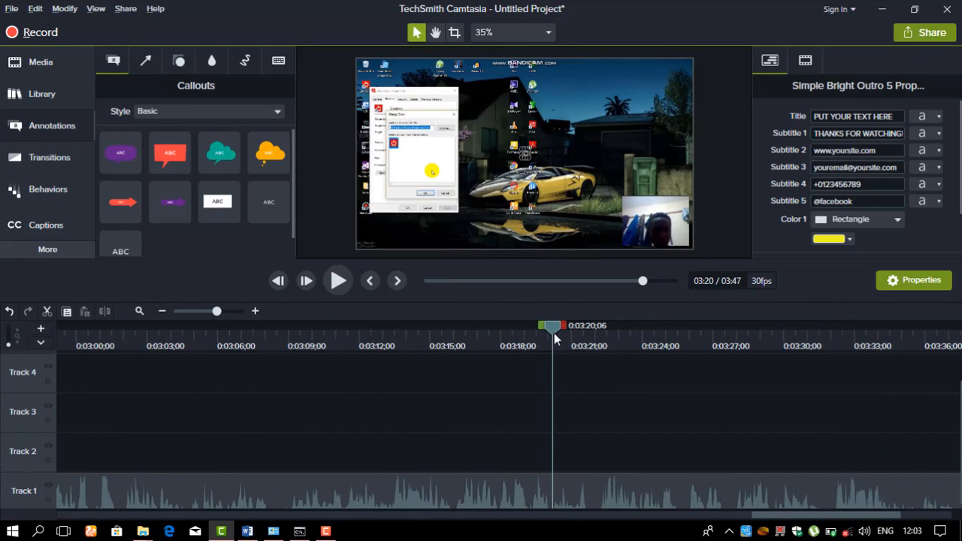
left_click_drag(554, 333, 173, 337)
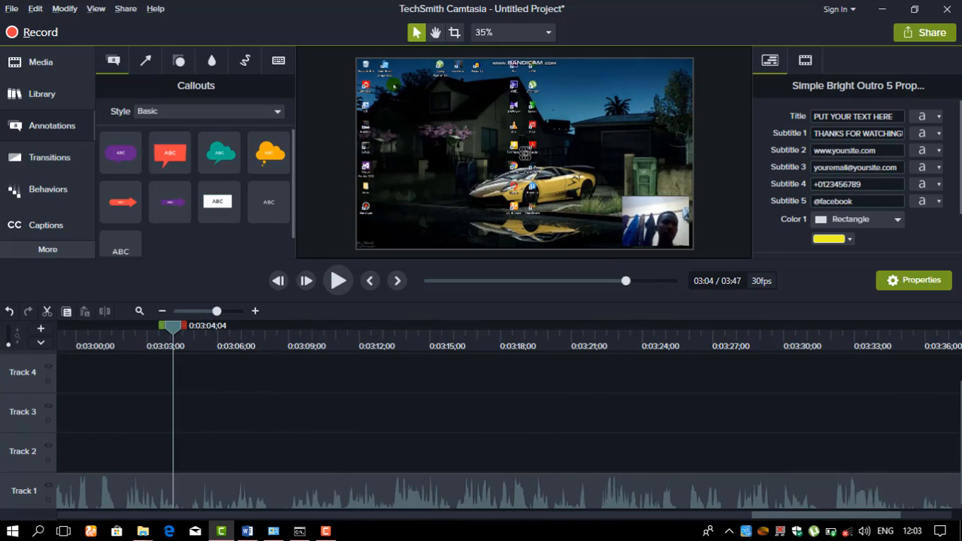
left_click(684, 514)
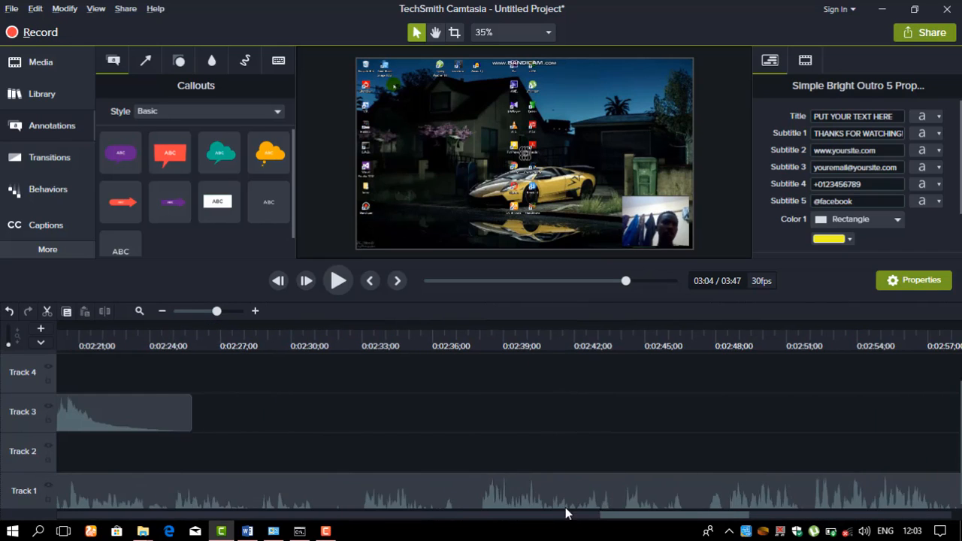
left_click_drag(566, 507, 763, 524)
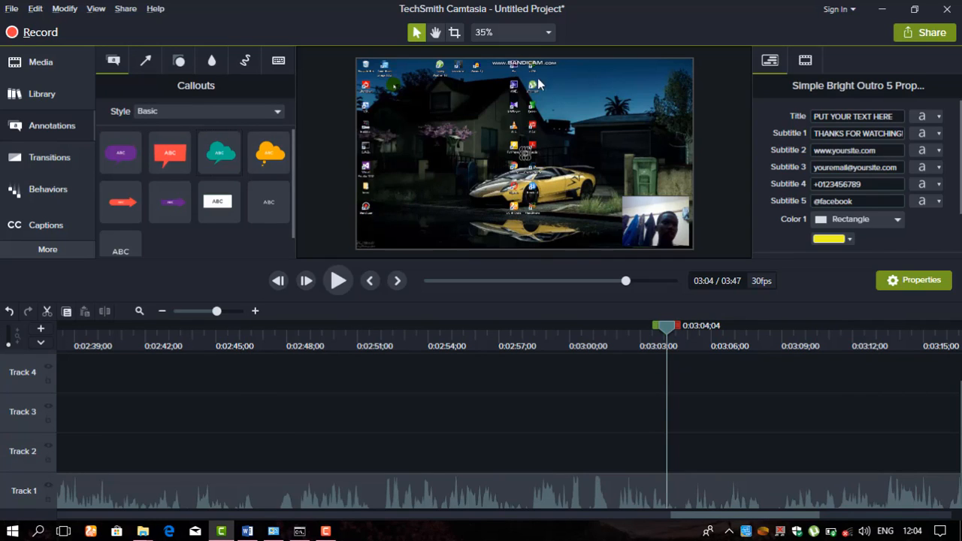
left_click(223, 155)
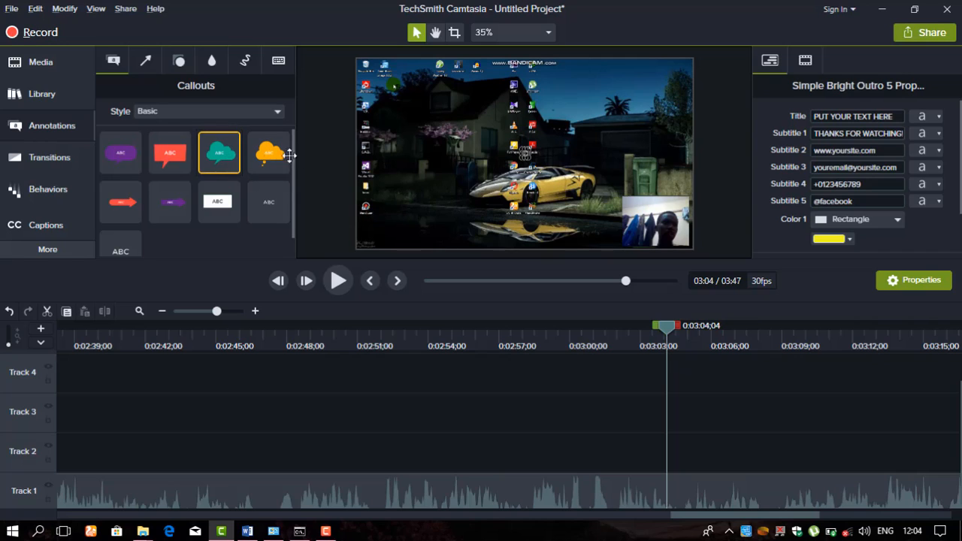
left_click_drag(290, 154, 670, 360)
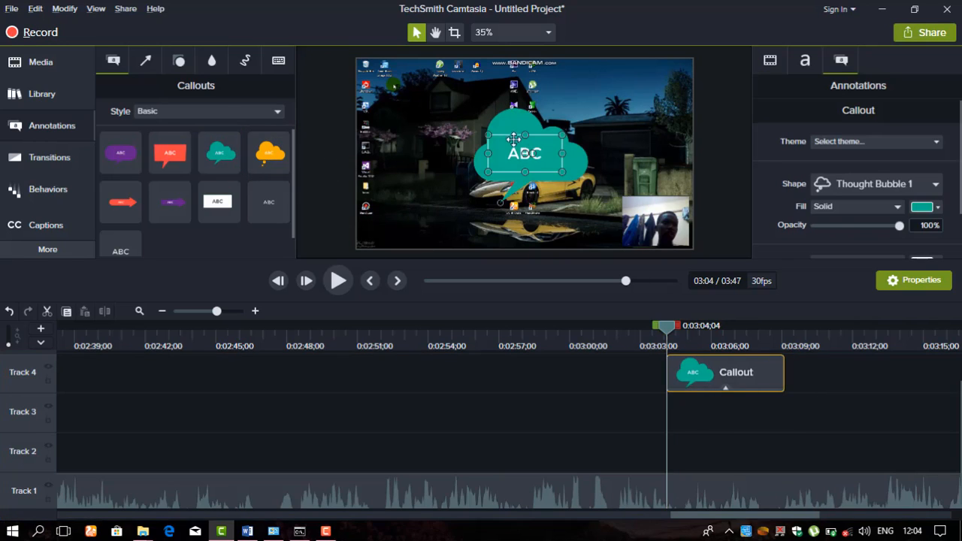
Shrink the thought bubble callout, place it above the desktop icons near the upper middle of the video, and set its text to "Pot player.".
left_click_drag(562, 136, 525, 111)
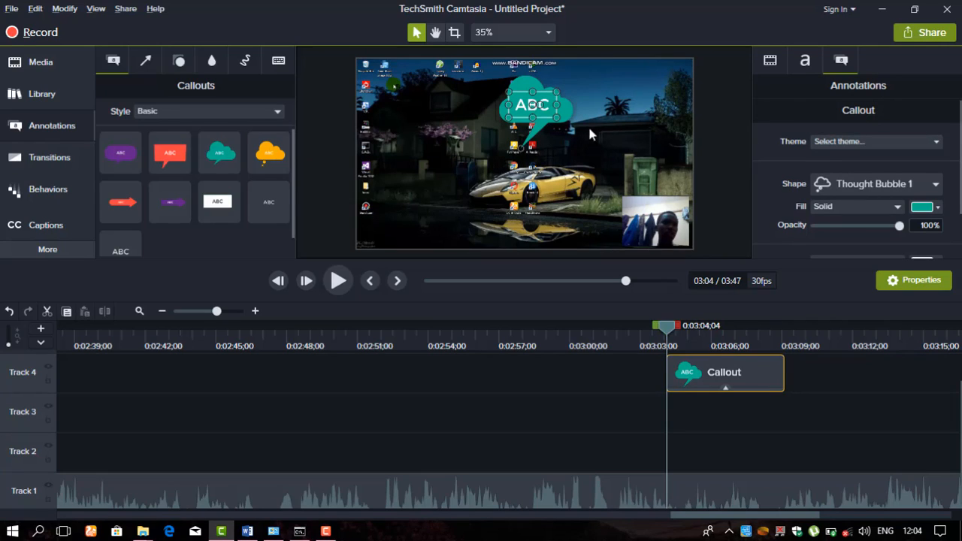
double_click(538, 105)
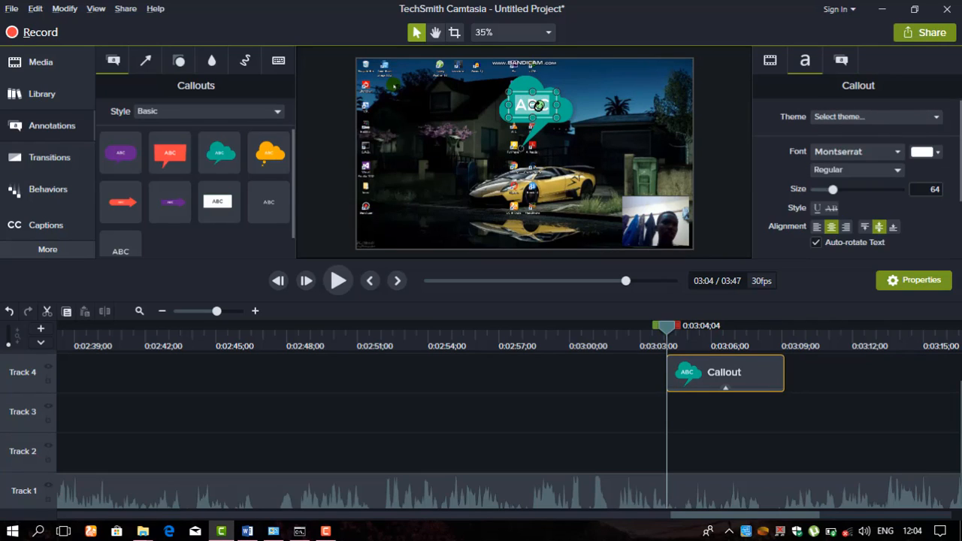
type("Pot player")
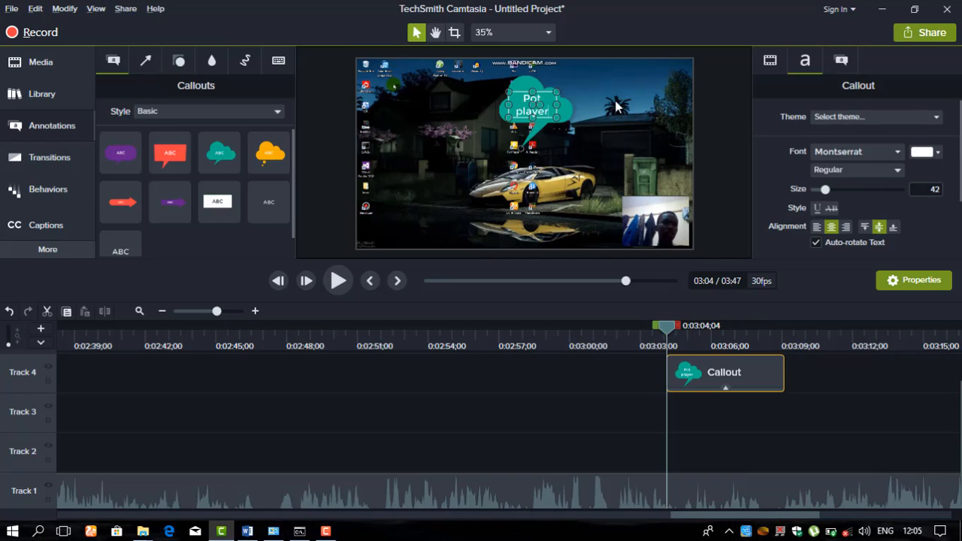
type(".")
Play the timeline from 0:03:01;26 into the thought bubble callout to check how it appears.
left_click_drag(666, 329, 614, 330)
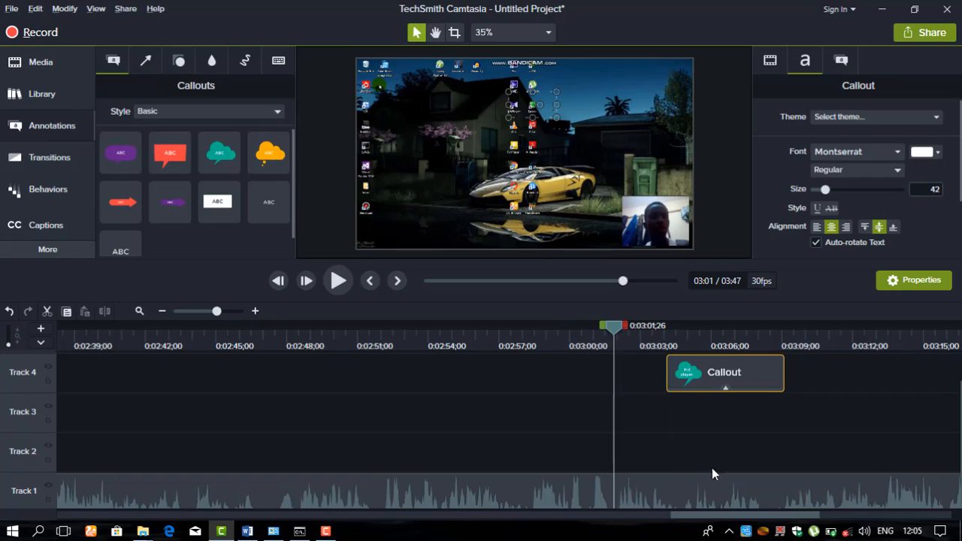
left_click(751, 451)
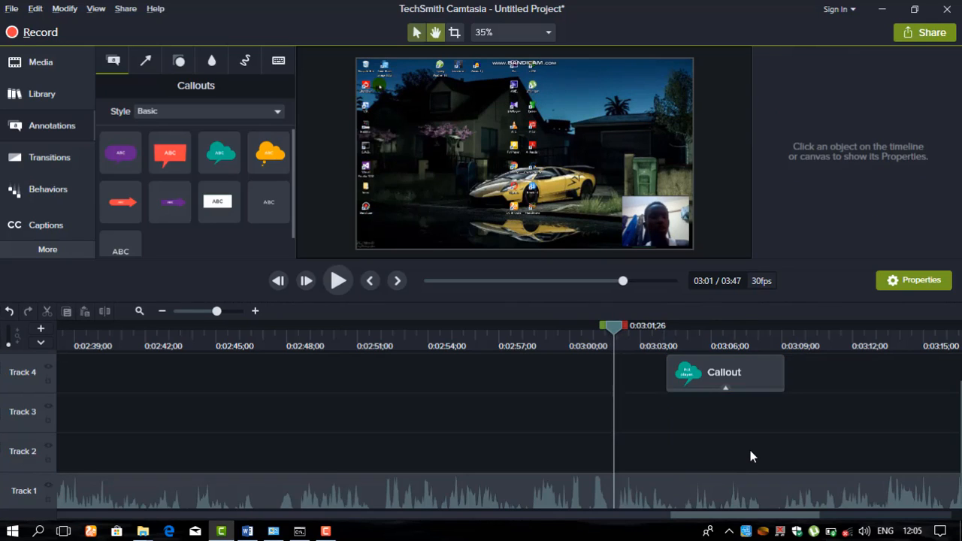
key("space")
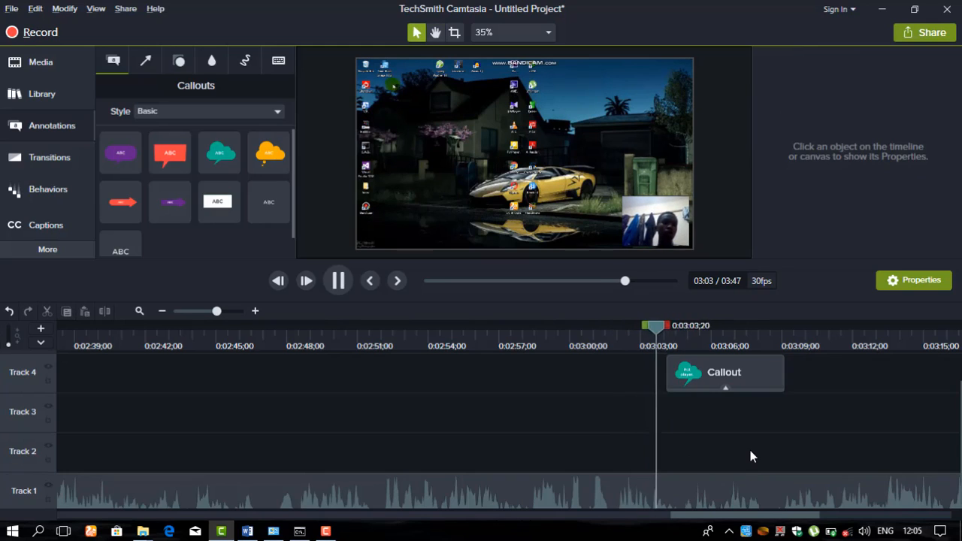
key("space")
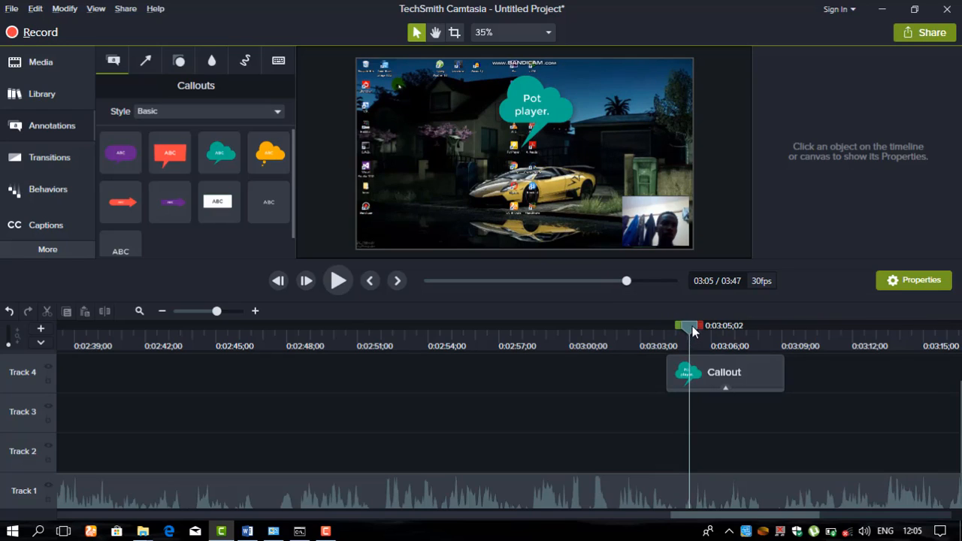
Add a Blur annotation at 0:02:59;06 and resize it over the webcam picture in the video's lower-right corner.
left_click_drag(693, 331, 554, 338)
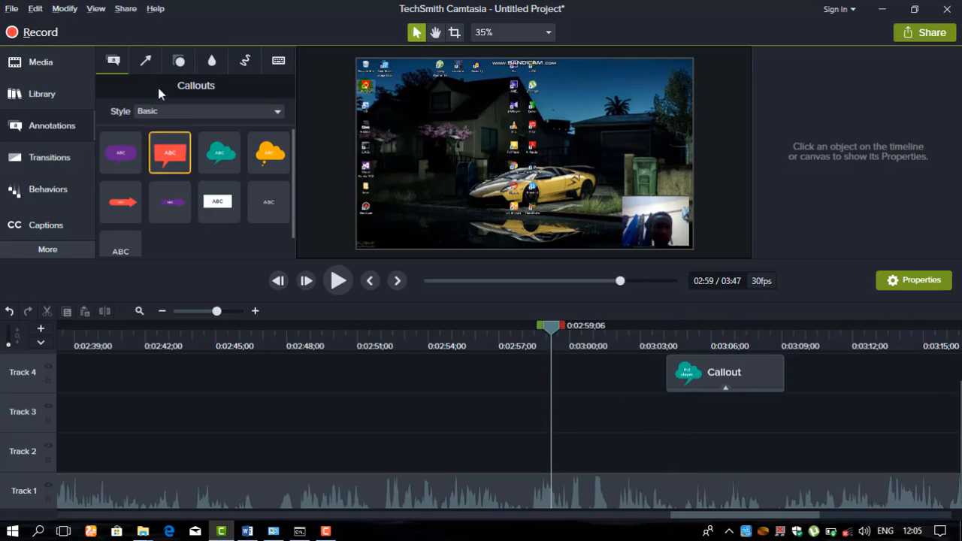
left_click(143, 61)
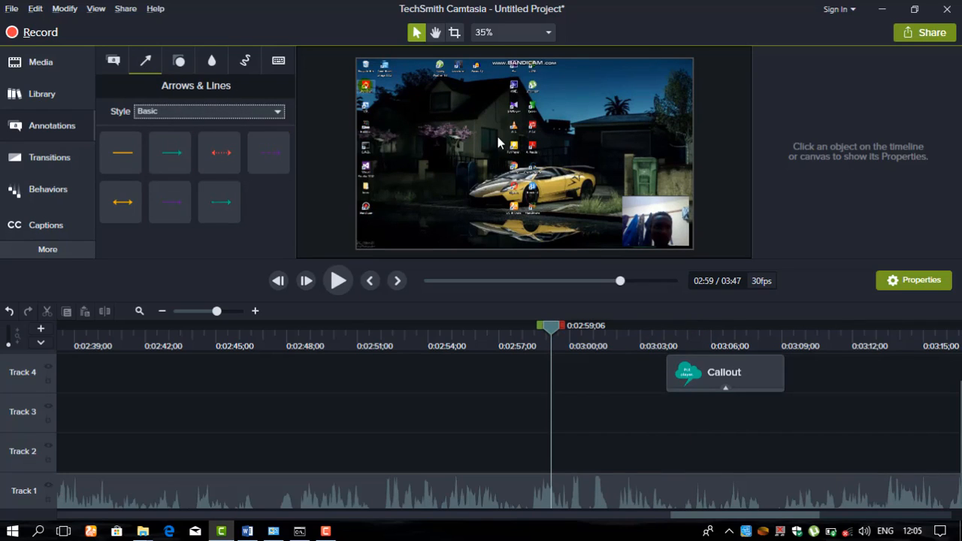
left_click(182, 63)
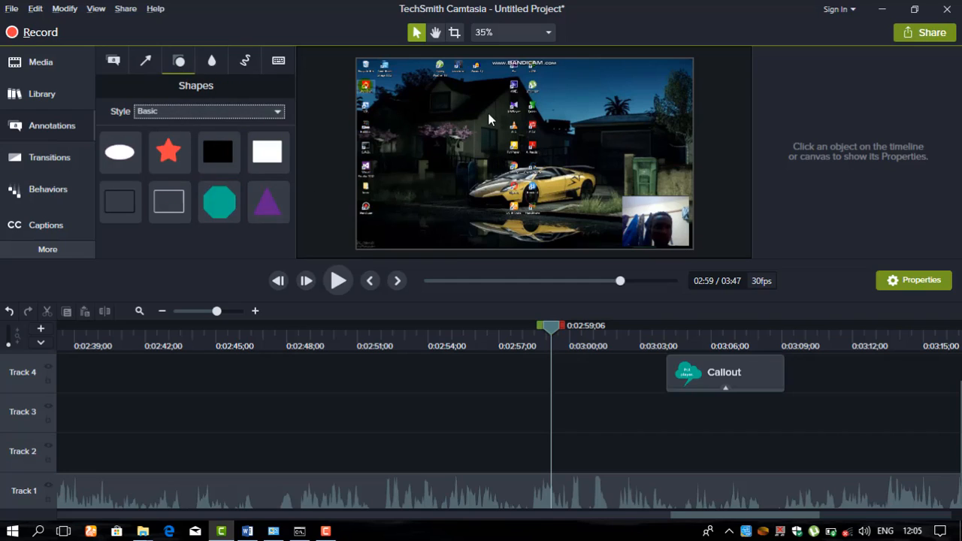
left_click(216, 63)
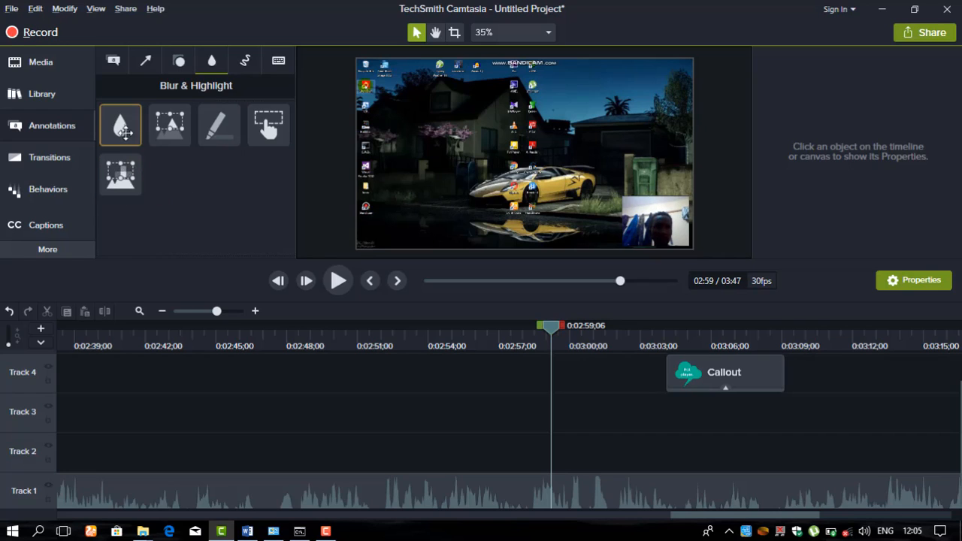
mouse_move(125, 131)
left_mouse_down()
mouse_move(215, 172)
mouse_move(652, 224)
left_mouse_up()
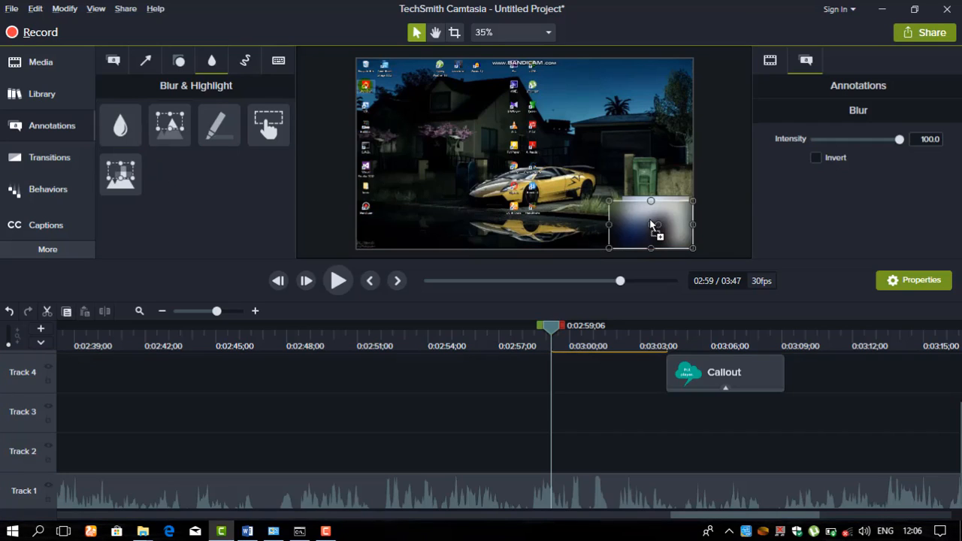
left_click_drag(609, 201, 622, 195)
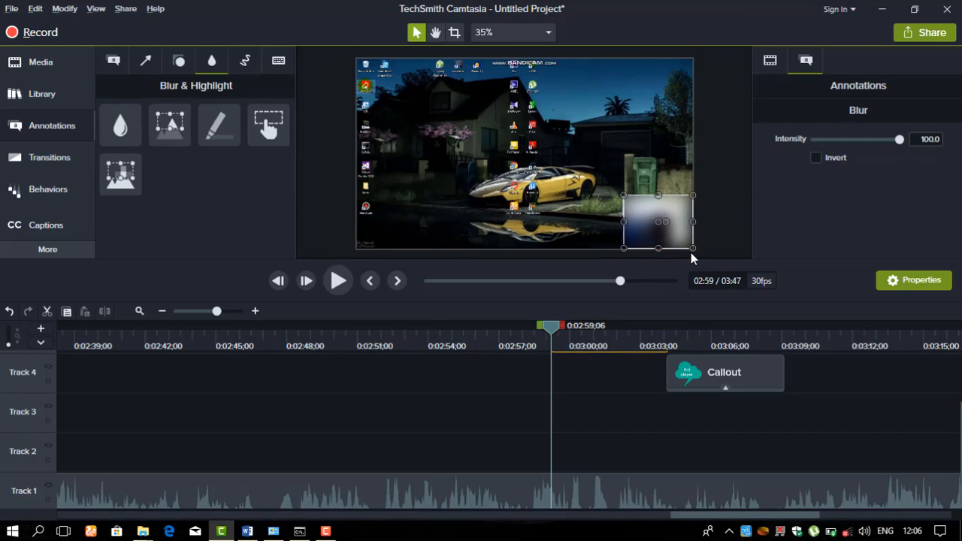
left_click_drag(692, 248, 686, 239)
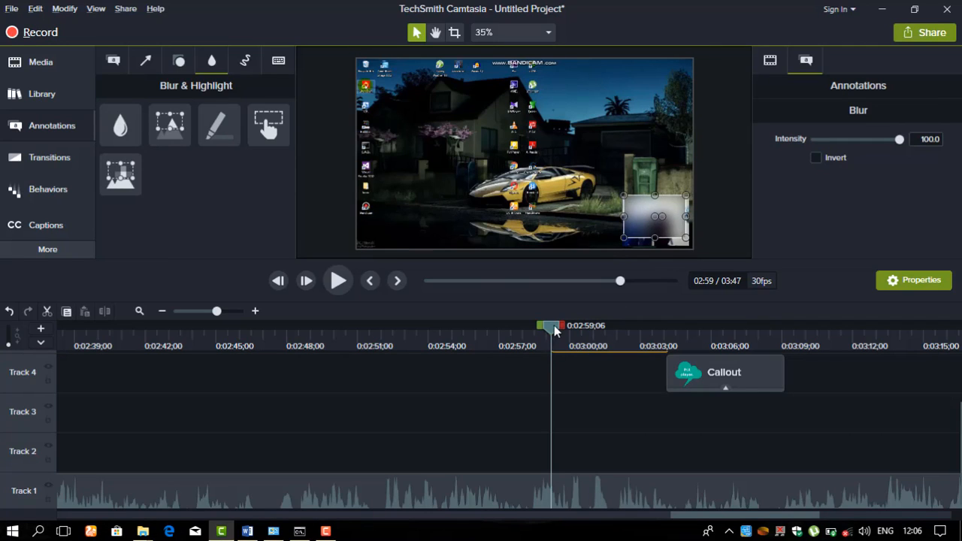
Play the timeline from before the blur to 0:03:00;00 and examine the Blur clip on Track 5.
left_click_drag(553, 325, 443, 324)
key("space")
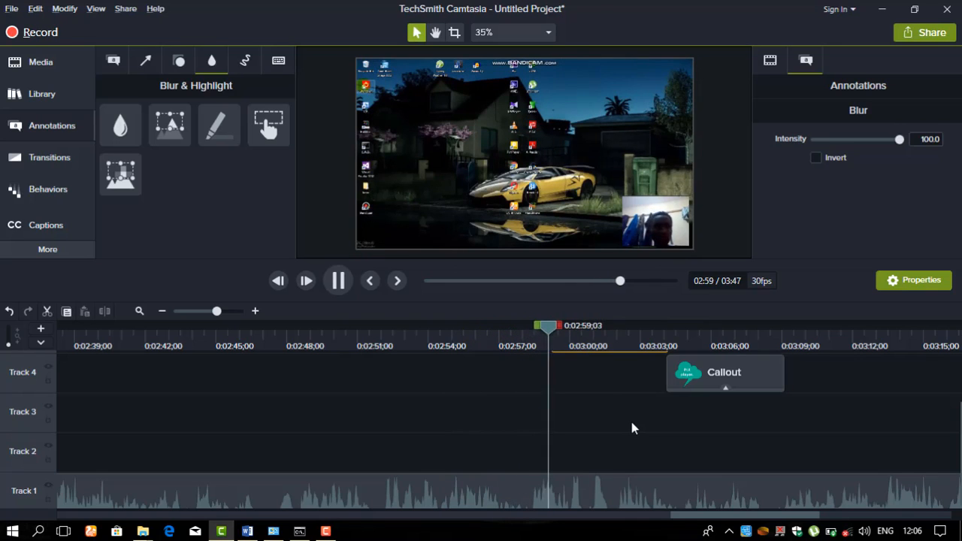
key("space")
scroll(631, 429, "up", 1)
scroll(631, 428, "up", 1)
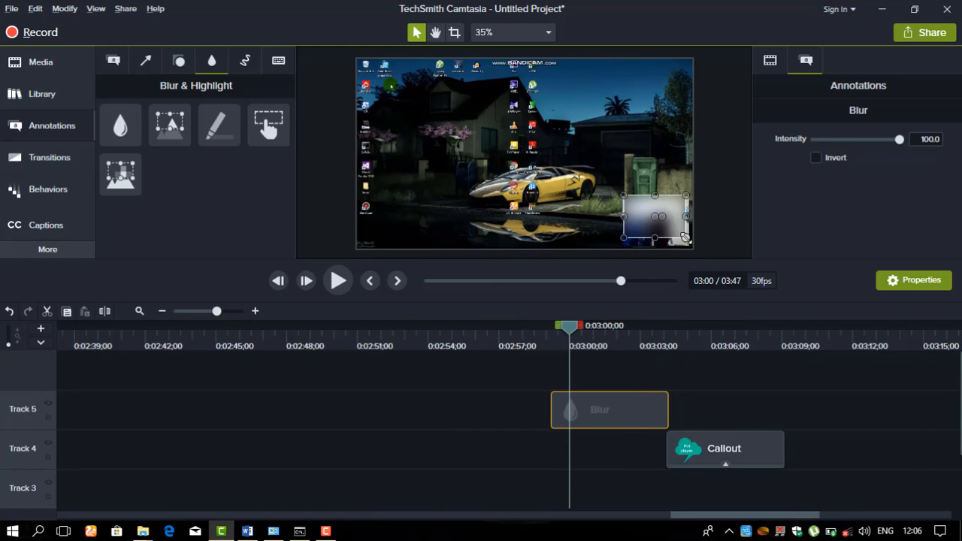
Enlarge the blur to cover the whole webcam picture and extend its Track 5 clip from about 0:02:55 to about 0:03:11.
left_click_drag(684, 238, 692, 222)
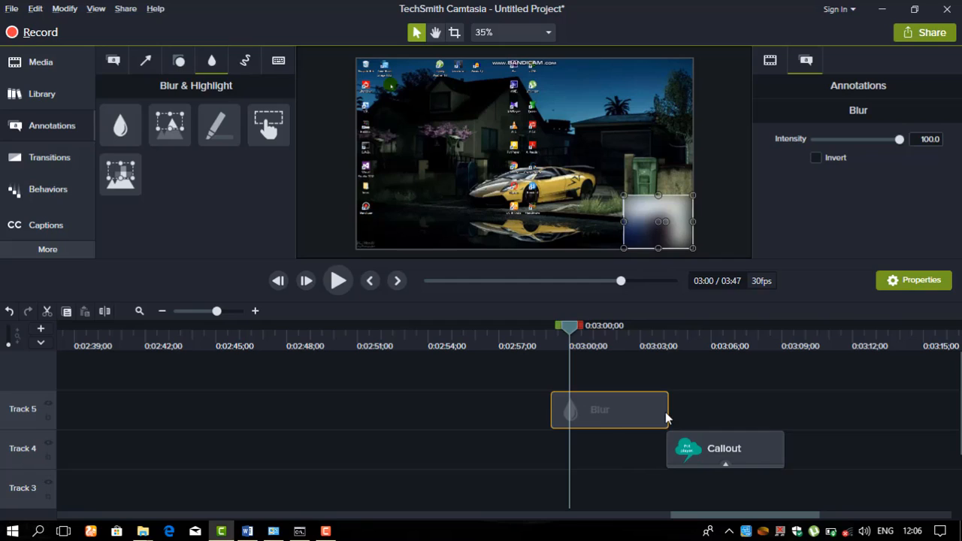
left_click_drag(667, 411, 835, 412)
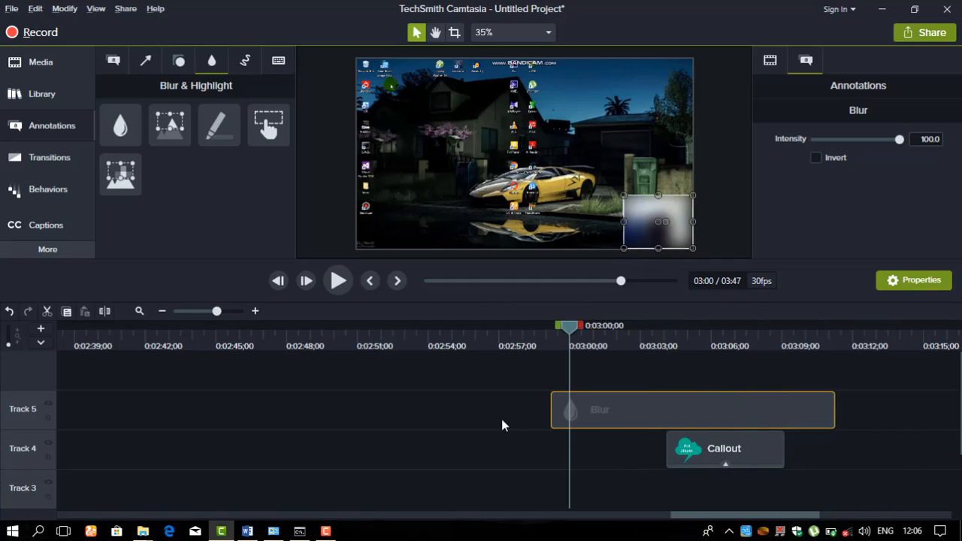
left_click_drag(549, 407, 454, 408)
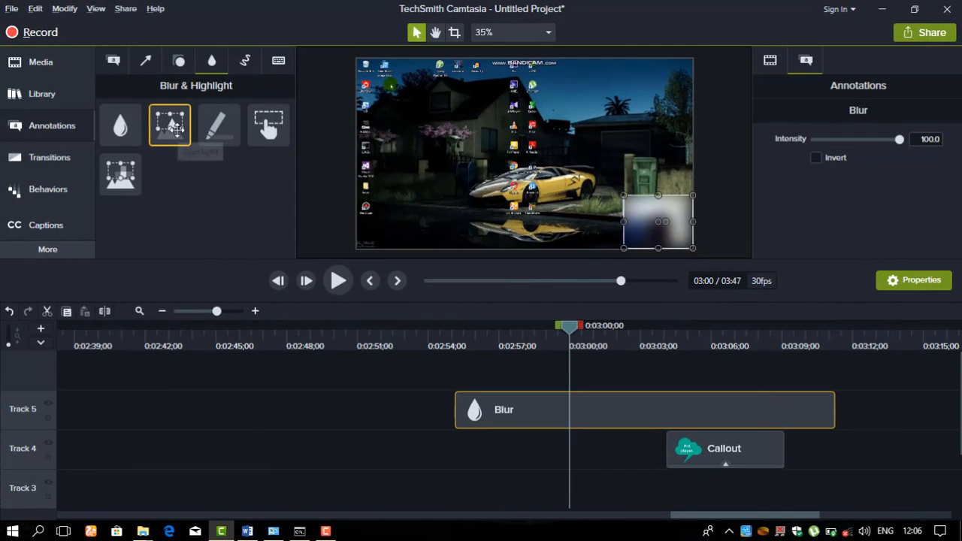
Add a Spotlight annotation at 0:03:00;00 and resize it to frame the yellow car.
left_click_drag(174, 128, 528, 197)
left_click_drag(564, 167, 599, 156)
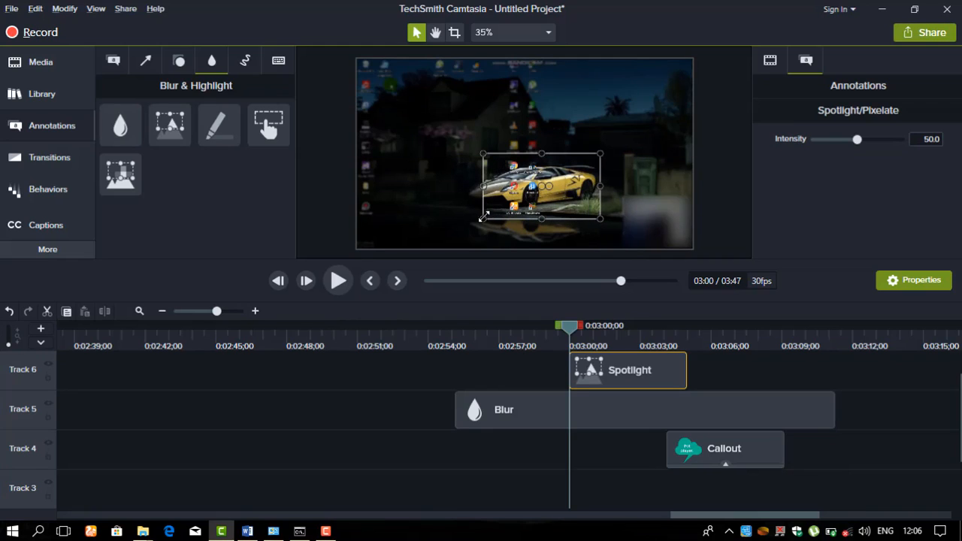
left_click_drag(482, 218, 465, 222)
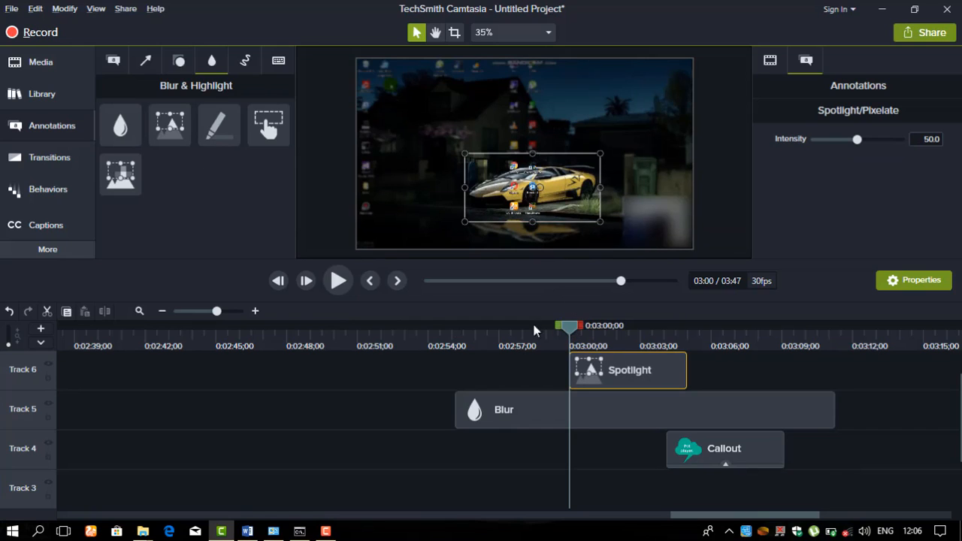
Play the timeline from before the Blur clip to 0:03:00;21 to check the blur and spotlight effects.
left_click(453, 331)
left_click(374, 331)
key("space")
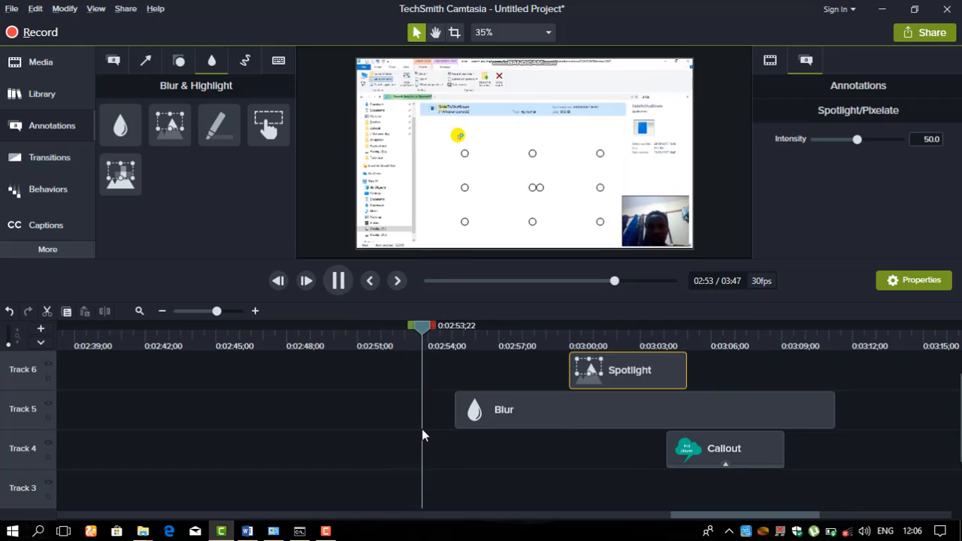
key("space")
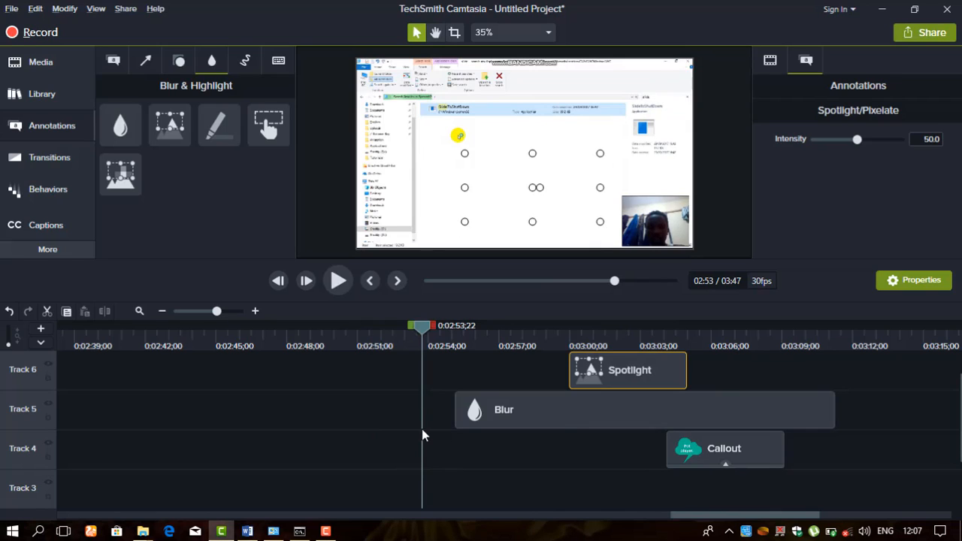
key("space")
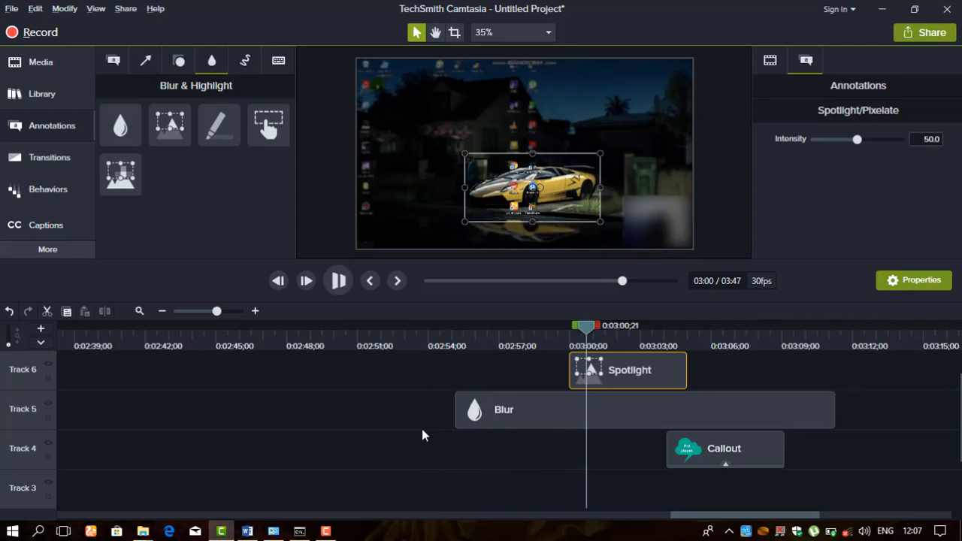
key("space")
Set the spotlight's intensity to 100 and play its start from 0:02:59;05.
left_click_drag(856, 142, 909, 143)
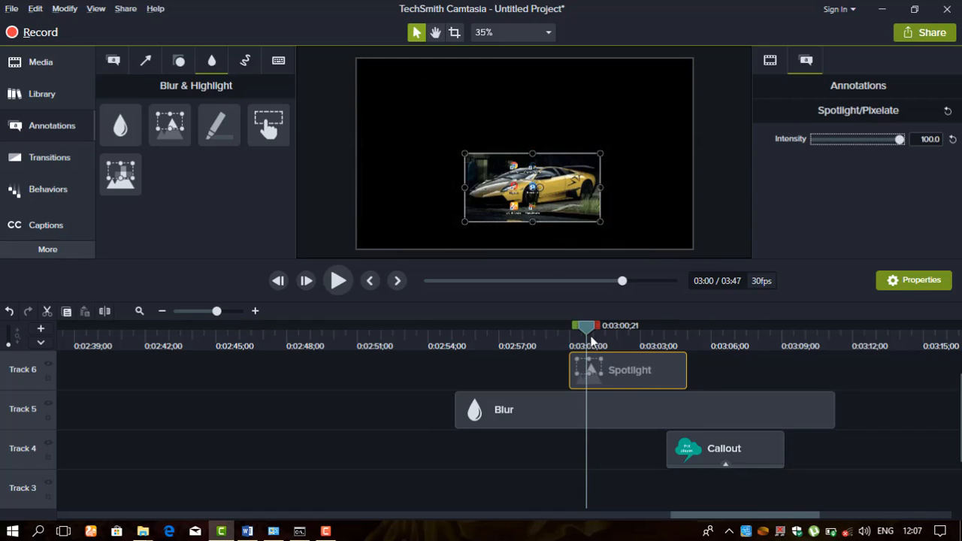
left_click(555, 331)
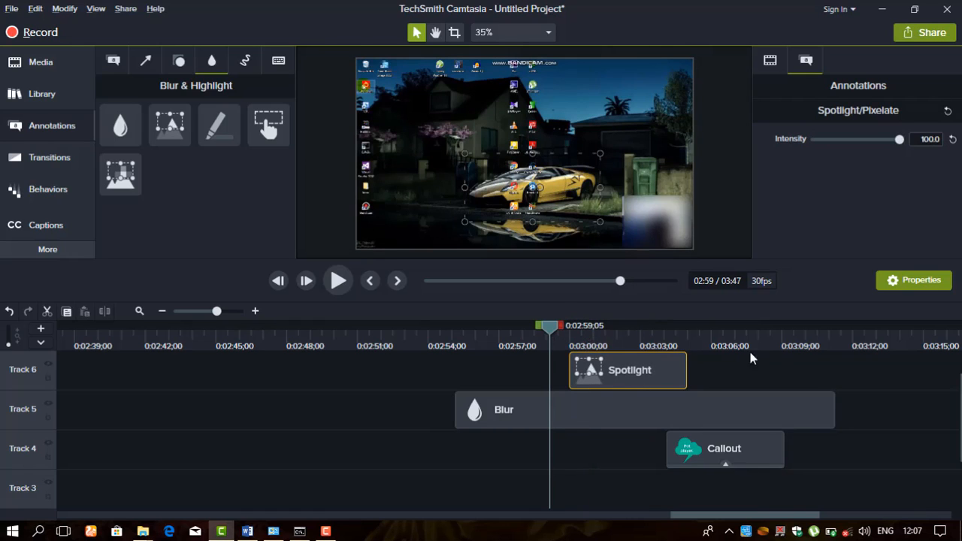
key("space")
key("space")
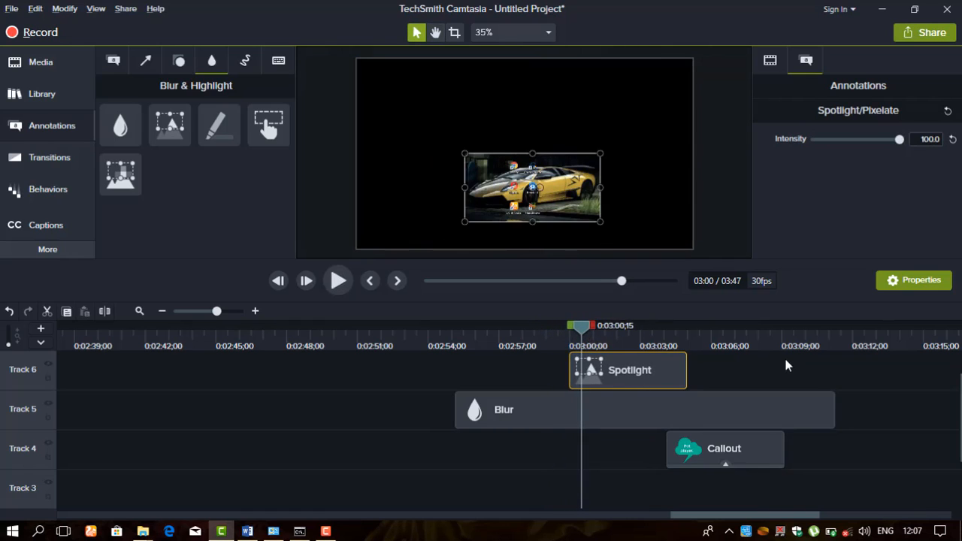
Delete the Blur, Spotlight and Callout clips from Tracks 4 to 6.
left_click(648, 412)
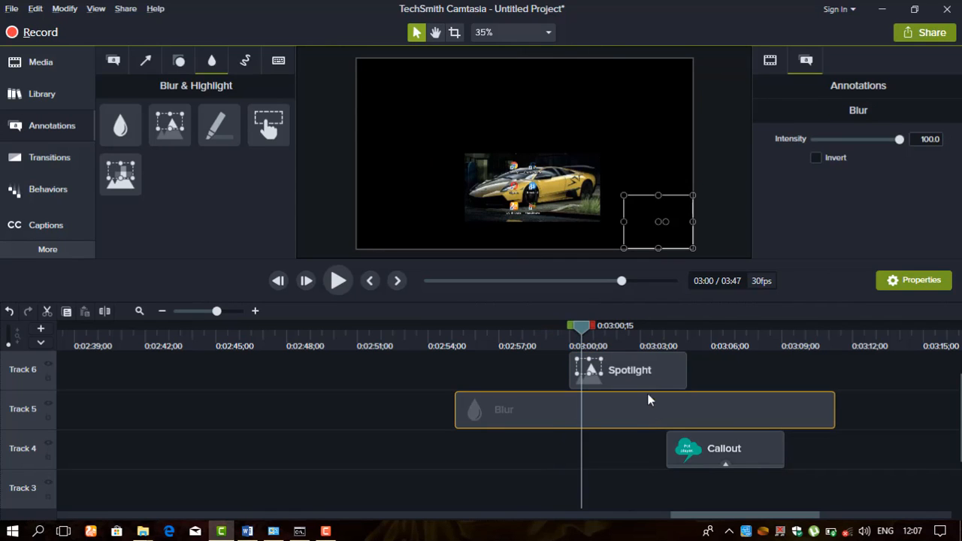
left_click(646, 380, "ctrl")
left_click(731, 460, "ctrl")
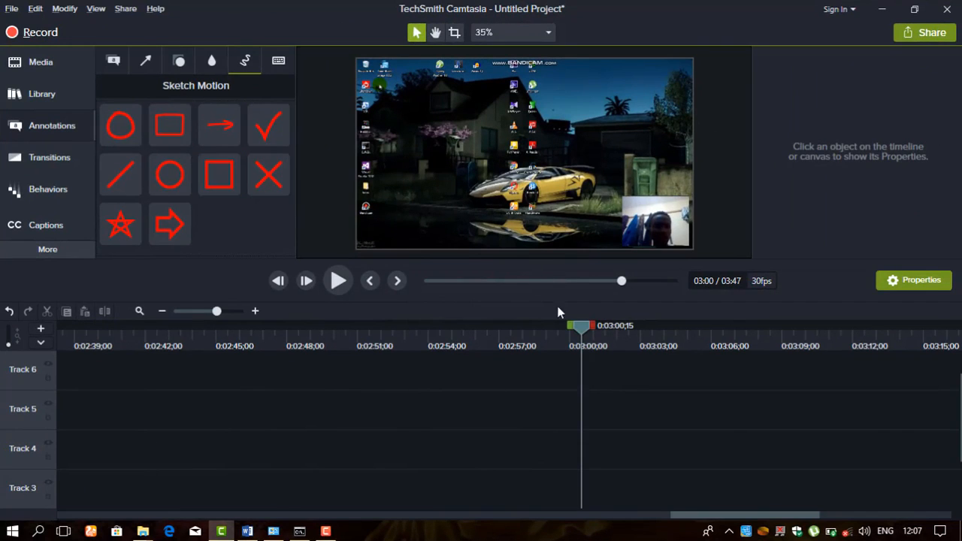
Add a rectangle Sketch Motion annotation at 0:02:41;16 and size it to frame the Bandicam watermark at the top of the video.
left_click_drag(582, 333, 135, 335)
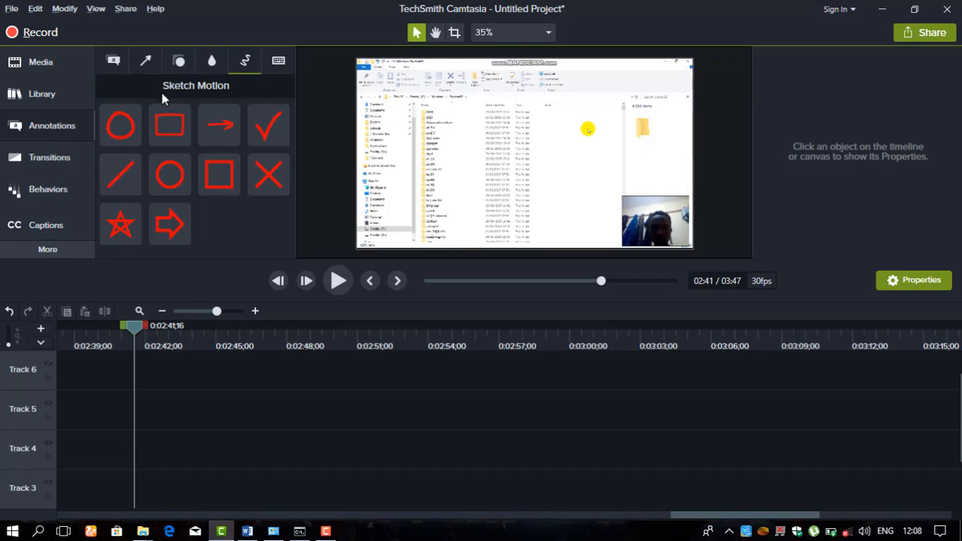
mouse_move(169, 129)
left_mouse_down()
mouse_move(397, 114)
mouse_move(521, 85)
mouse_move(569, 102)
mouse_move(560, 78)
left_mouse_up()
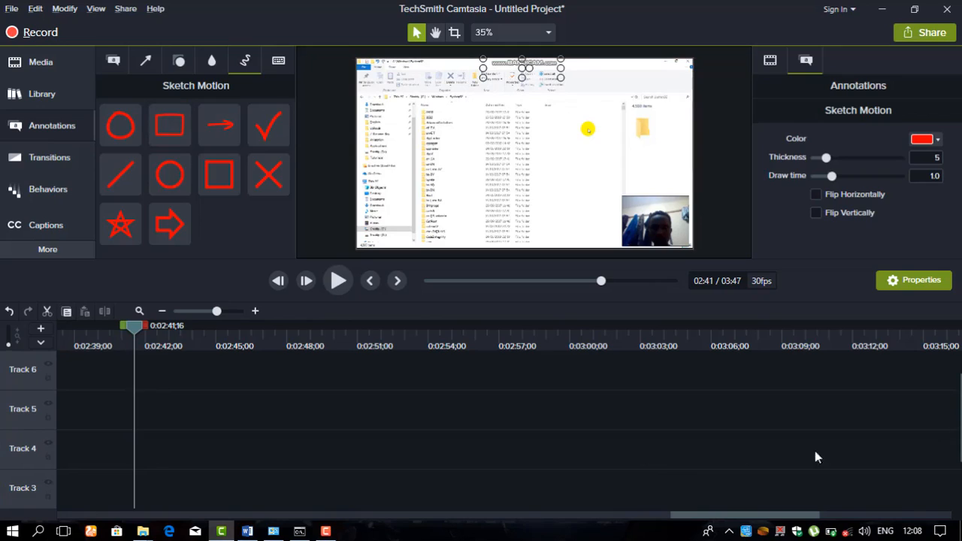
scroll(748, 454, "down", 2)
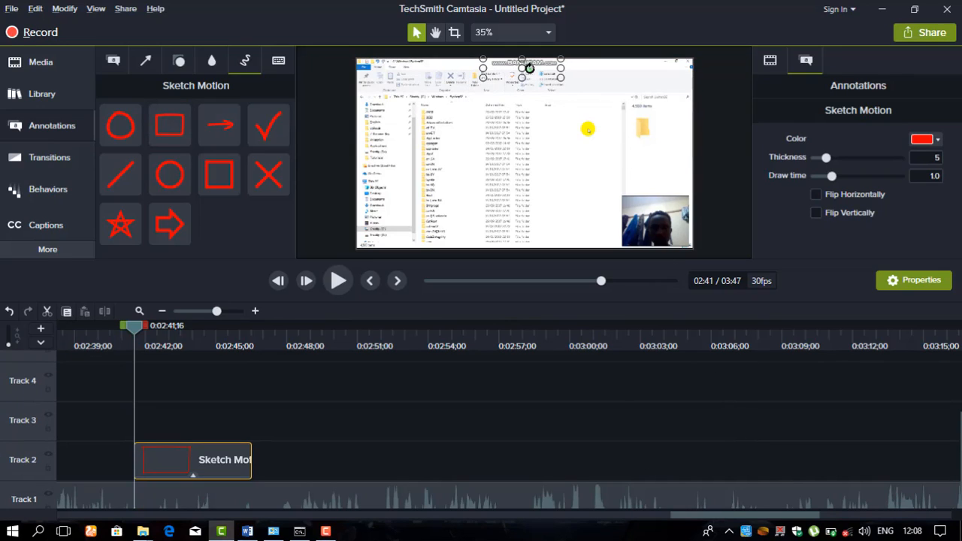
left_click_drag(561, 77, 563, 79)
Play the start of the Sketch Motion clip on Track 2 to check how the rectangle is drawn.
left_click_drag(135, 334, 123, 327)
key("space")
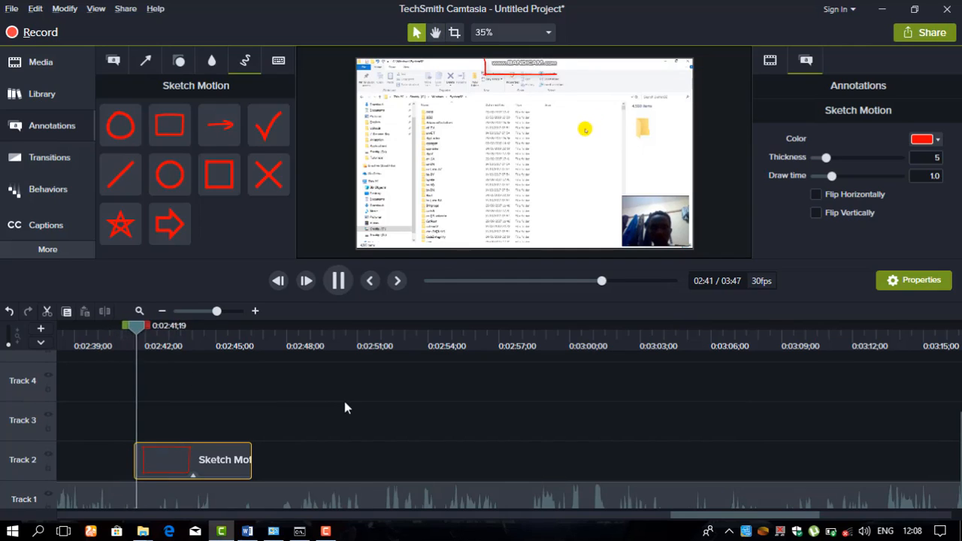
key("space")
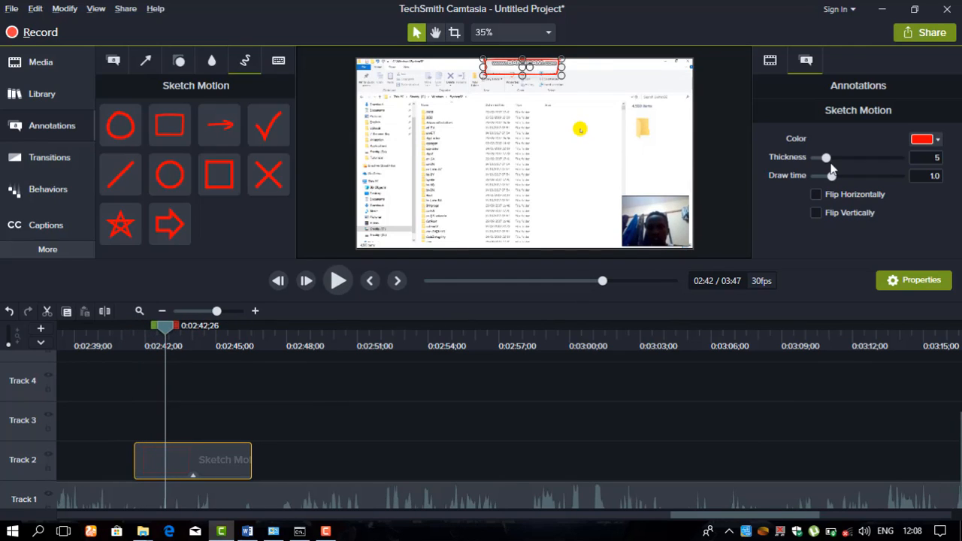
Set the sketched rectangle's thickness to 12 and its color to blue.
left_click_drag(830, 160, 859, 156)
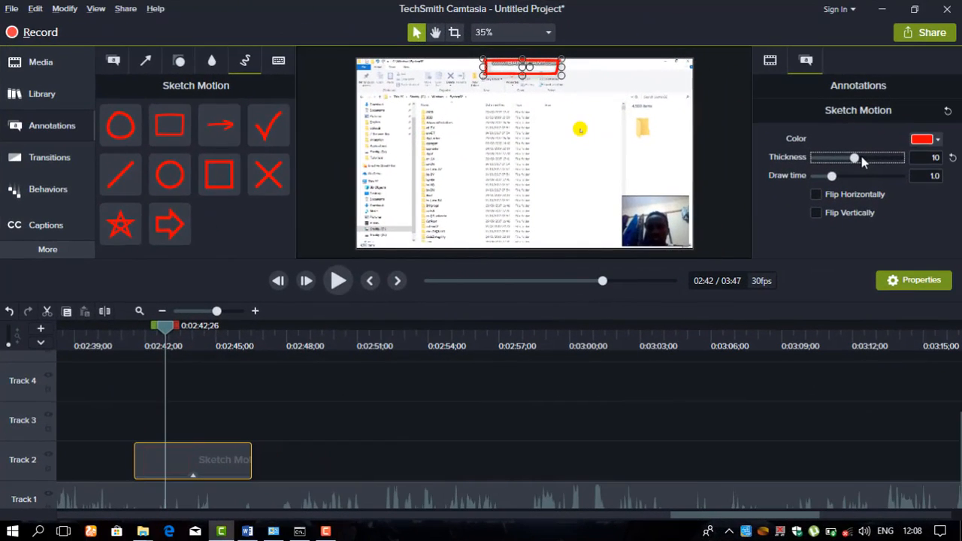
left_click_drag(861, 156, 870, 158)
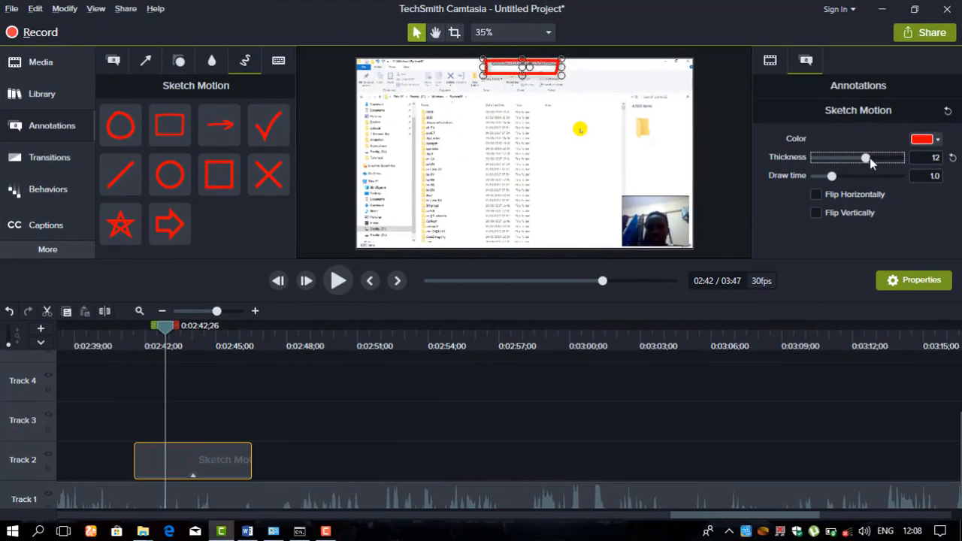
left_click(937, 143)
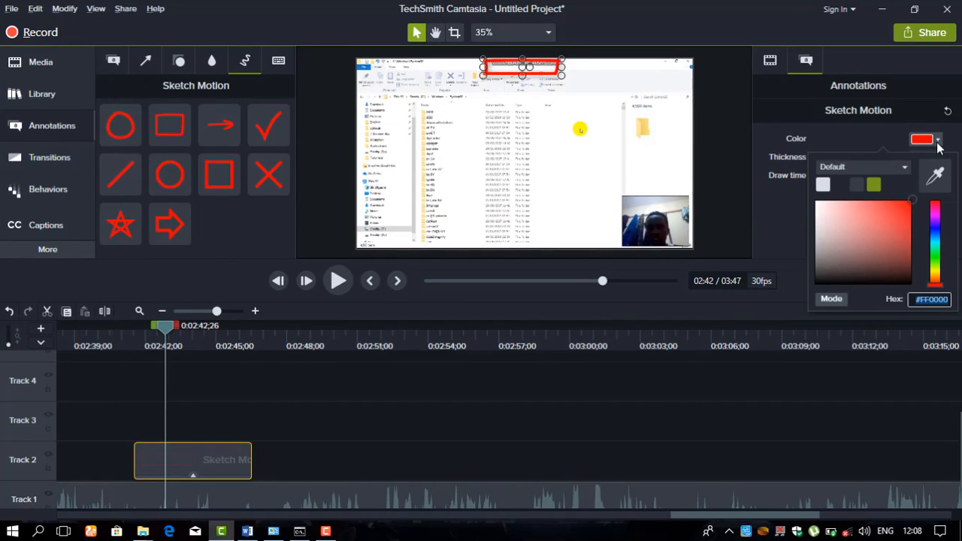
left_click(934, 234)
left_click(869, 126)
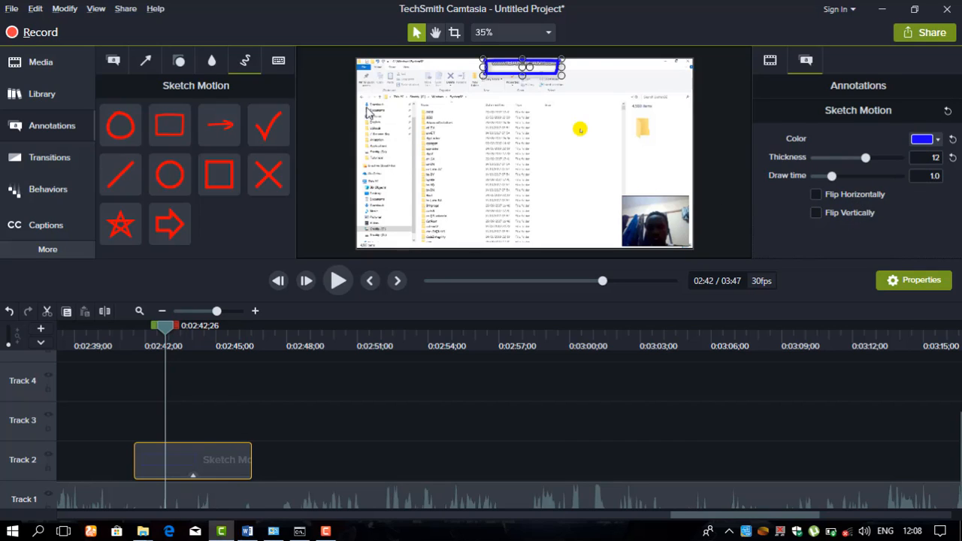
Move the Simple Bright Outro 5 clip from Track 4 to Track 1, directly after the end of the main video.
left_click(66, 160)
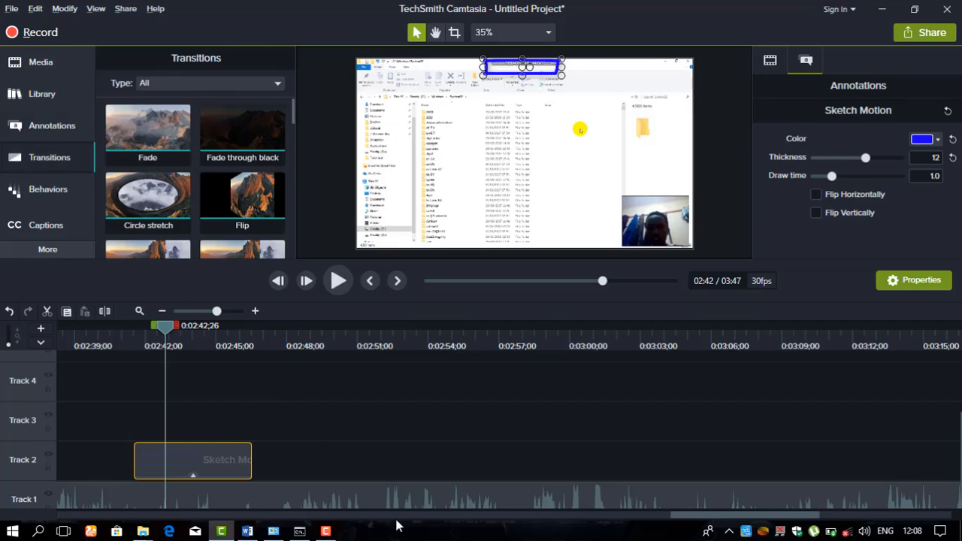
scroll(451, 450, "down", 1)
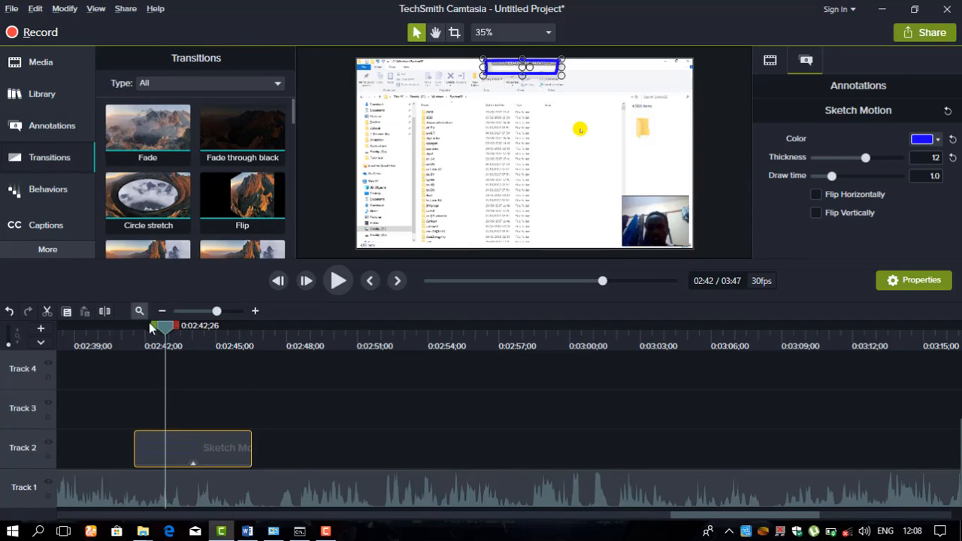
left_click_drag(263, 336, 770, 337)
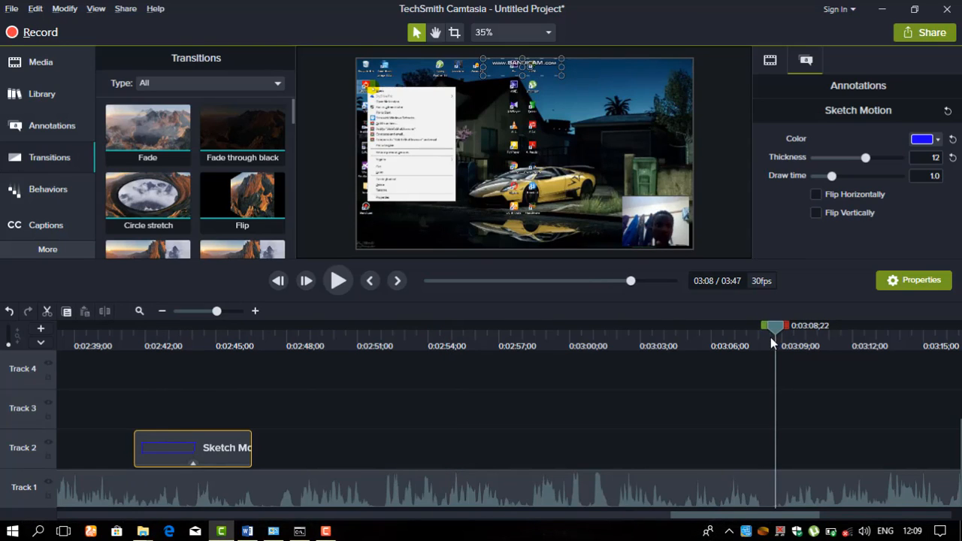
left_click_drag(776, 334, 839, 338)
left_click_drag(791, 518, 902, 516)
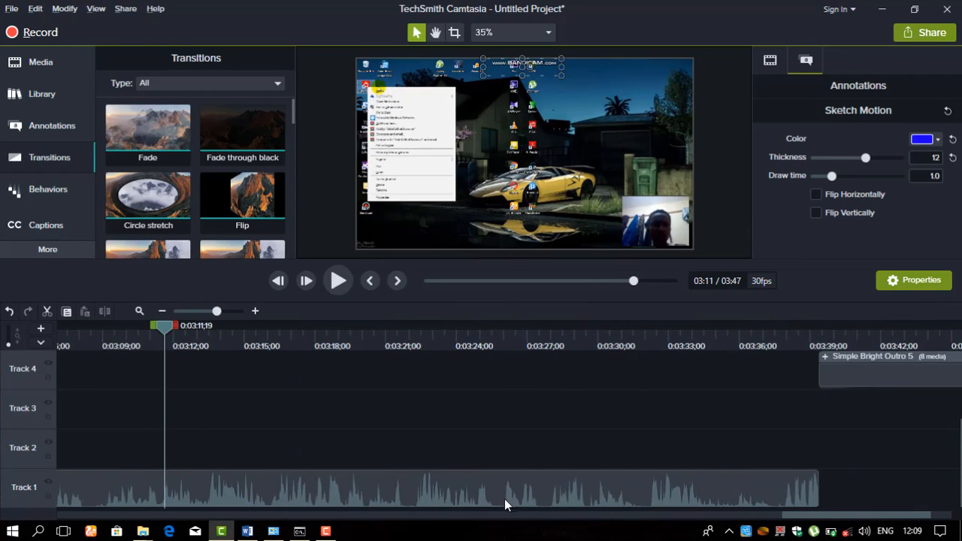
left_click(429, 489)
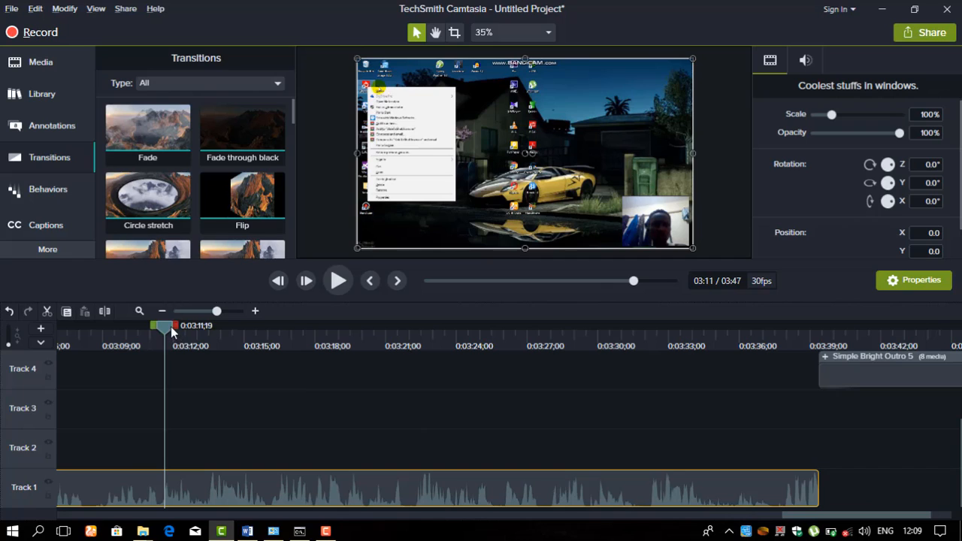
left_click_drag(171, 326, 765, 372)
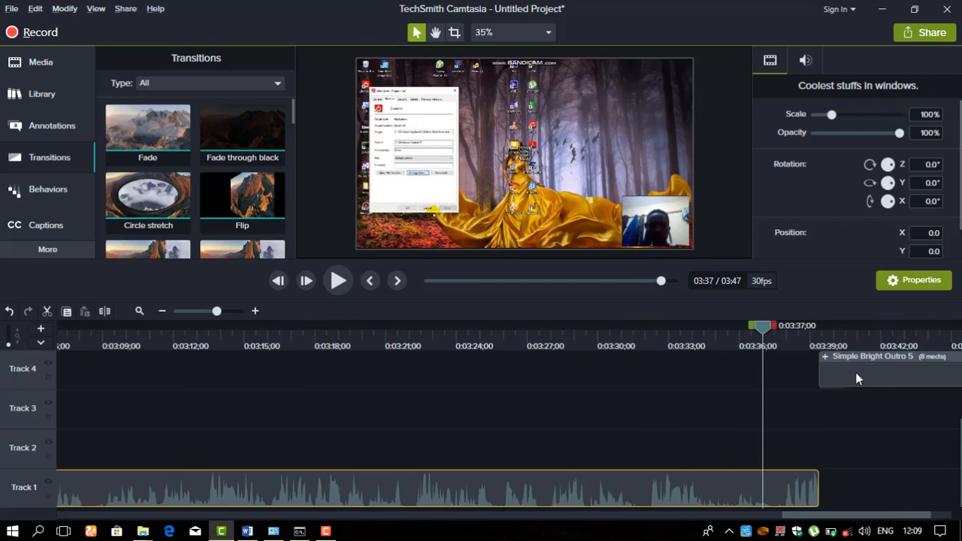
left_click(856, 372)
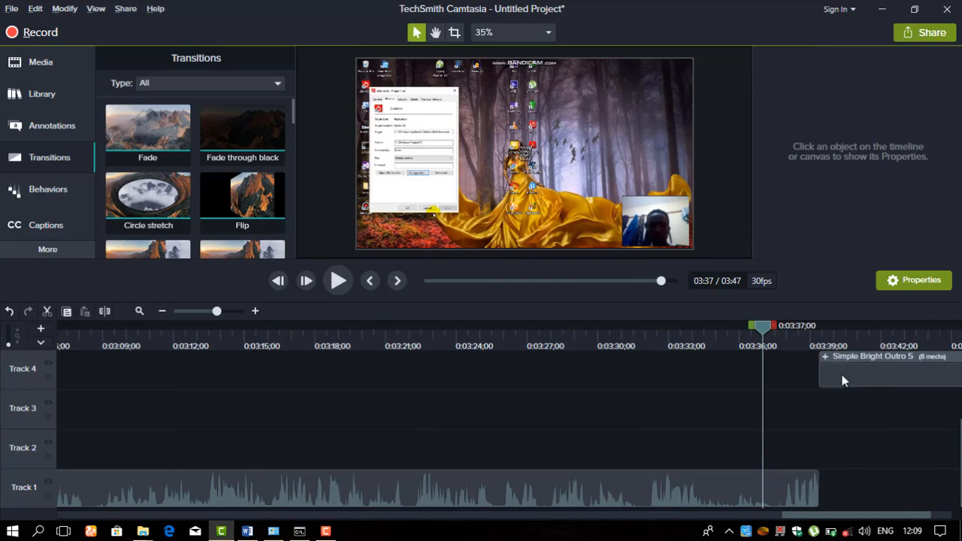
left_click(843, 382)
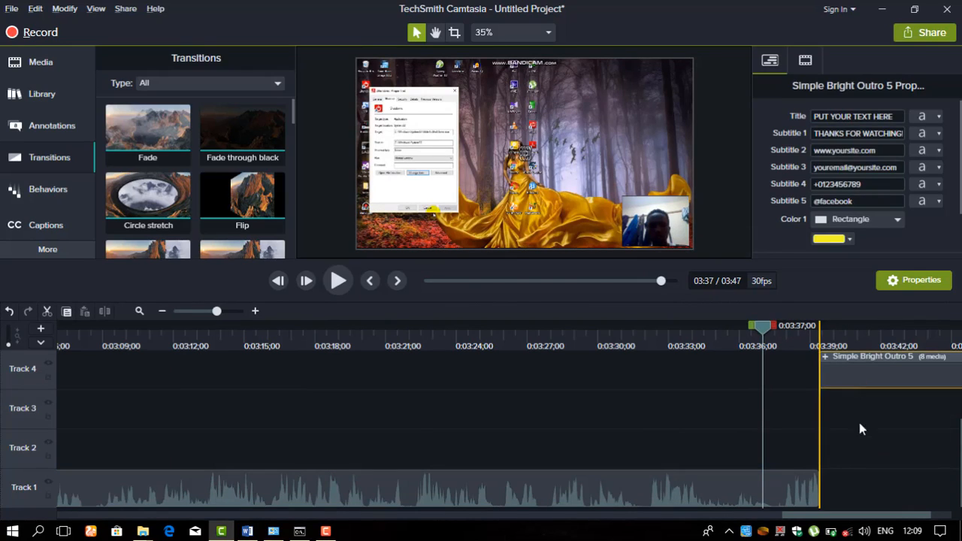
left_click_drag(861, 428, 865, 500)
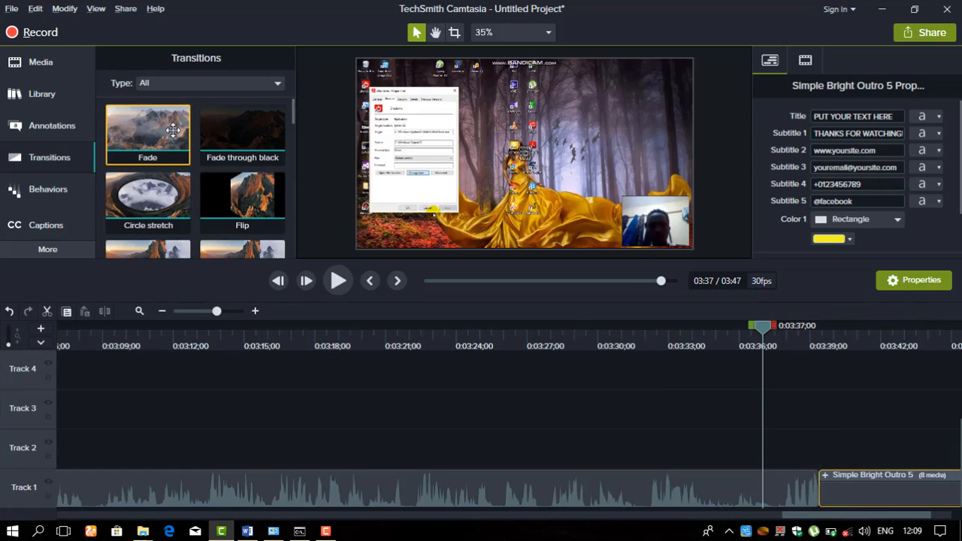
Try a Fade transition between the main video and the outro on Track 1, and undo it after previewing.
left_click_drag(181, 158, 820, 489)
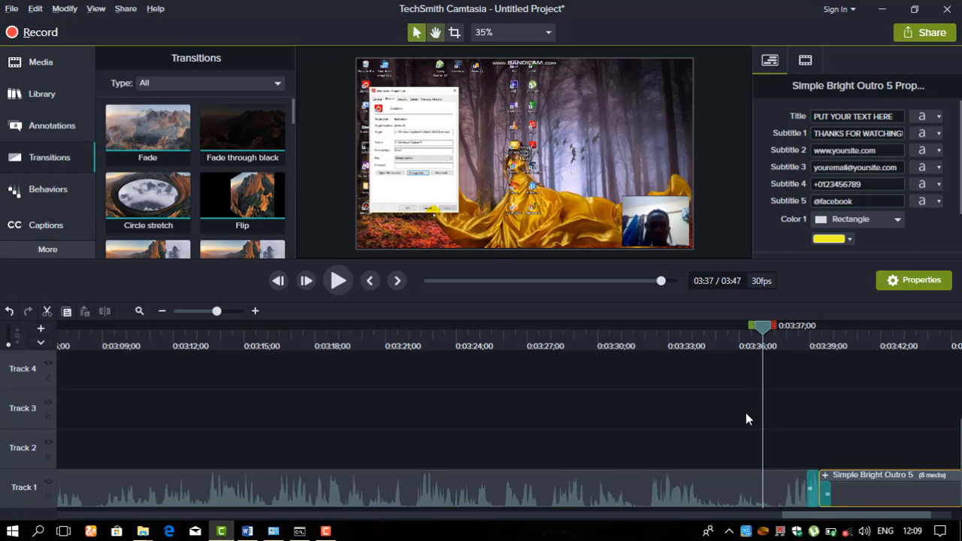
key("space")
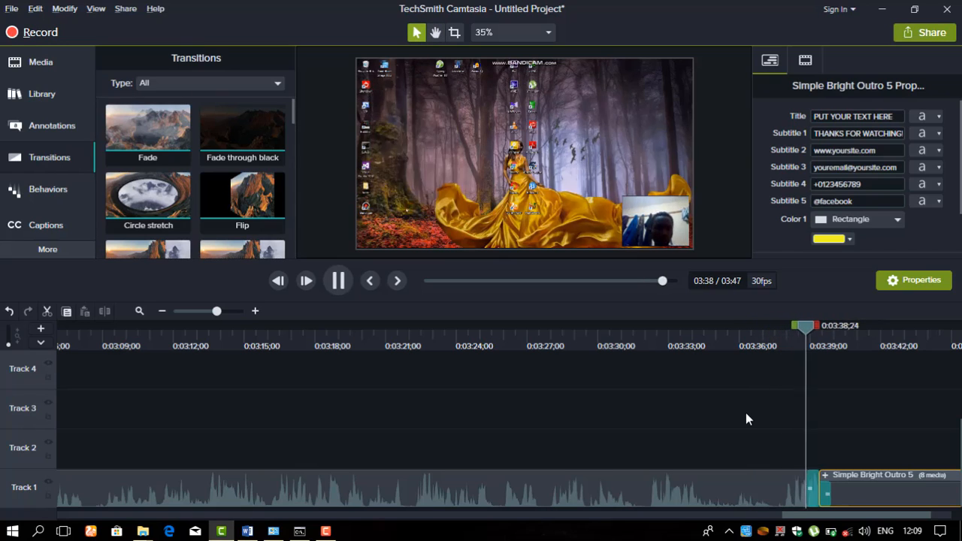
key("space")
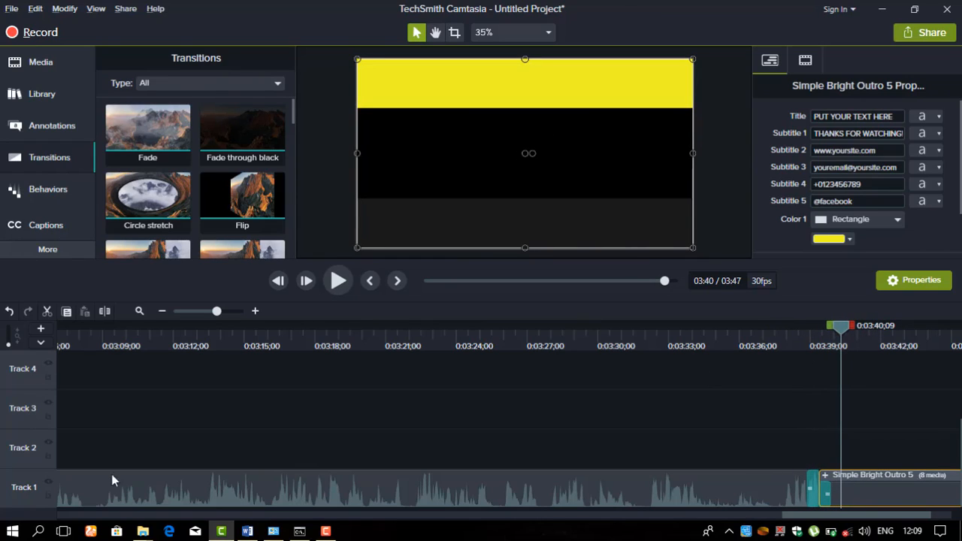
left_click(9, 310)
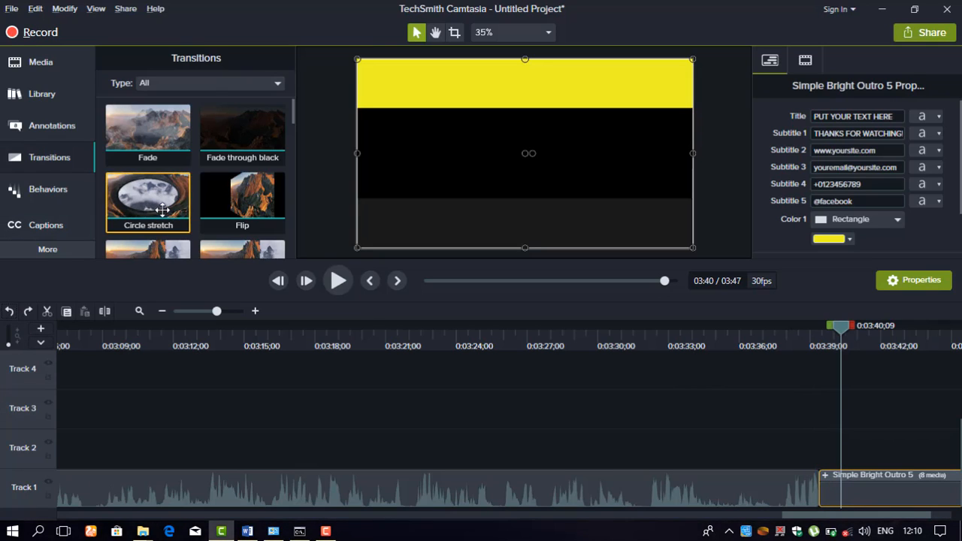
Apply the Circle stretch transition between the main video and the outro, and play it from 0:03:37;09.
left_click_drag(162, 209, 824, 492)
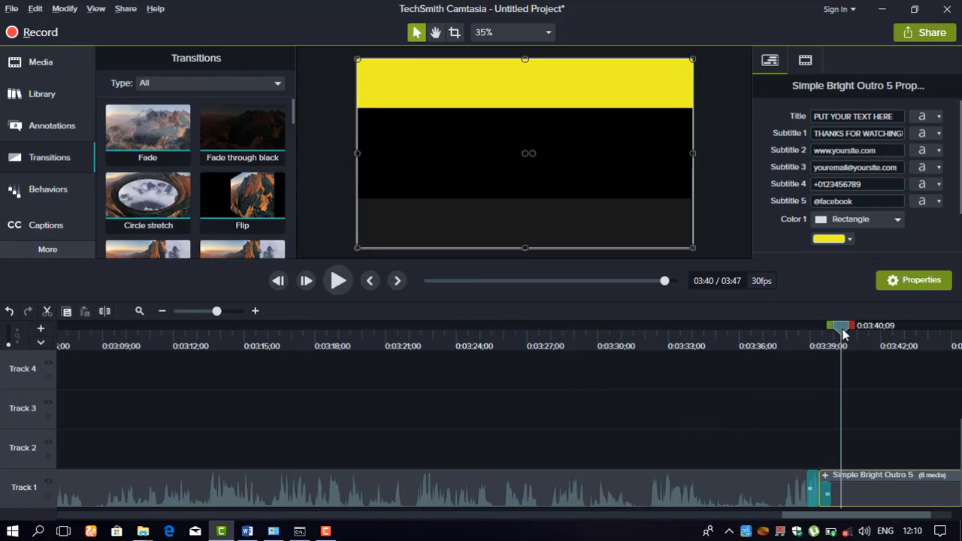
left_click_drag(827, 344, 775, 373)
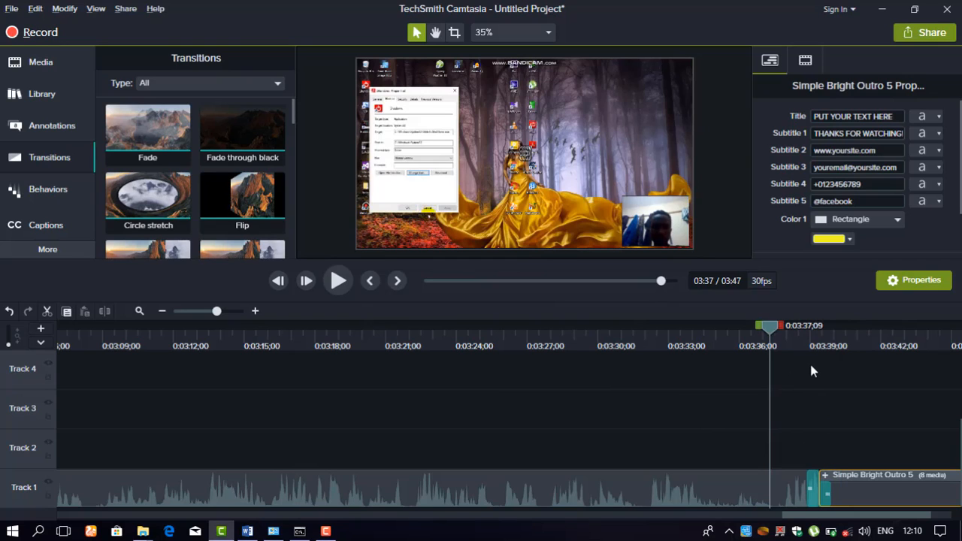
key("space")
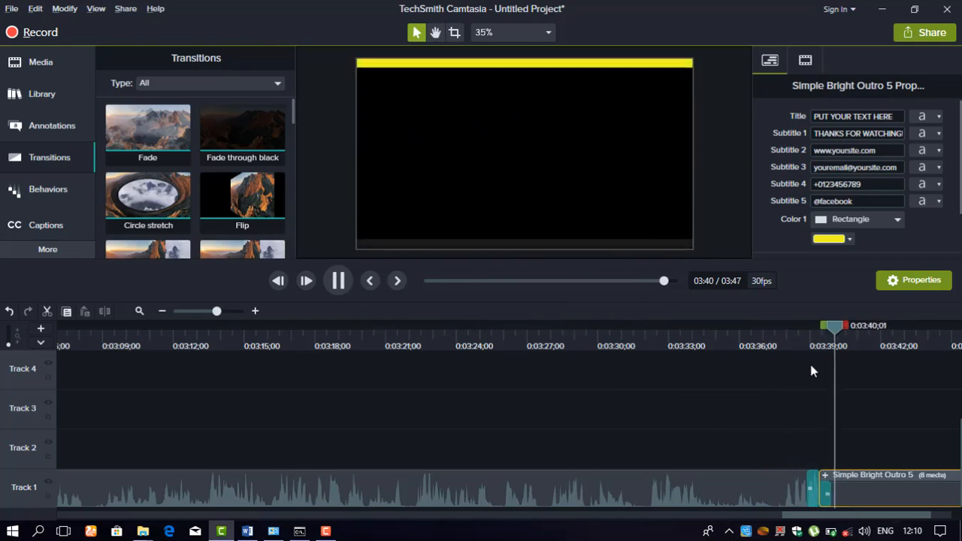
key("space")
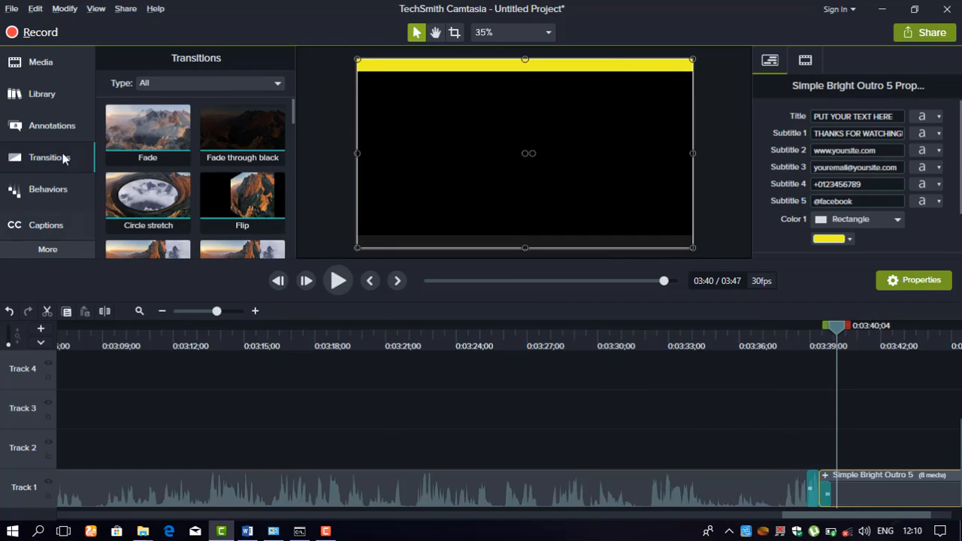
scroll(209, 157, "down", 5)
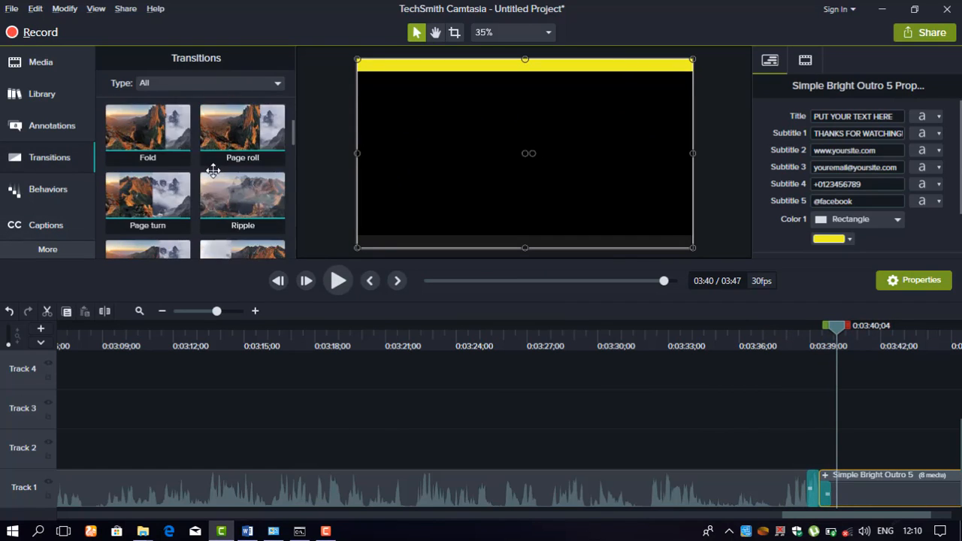
scroll(222, 180, "down", 1)
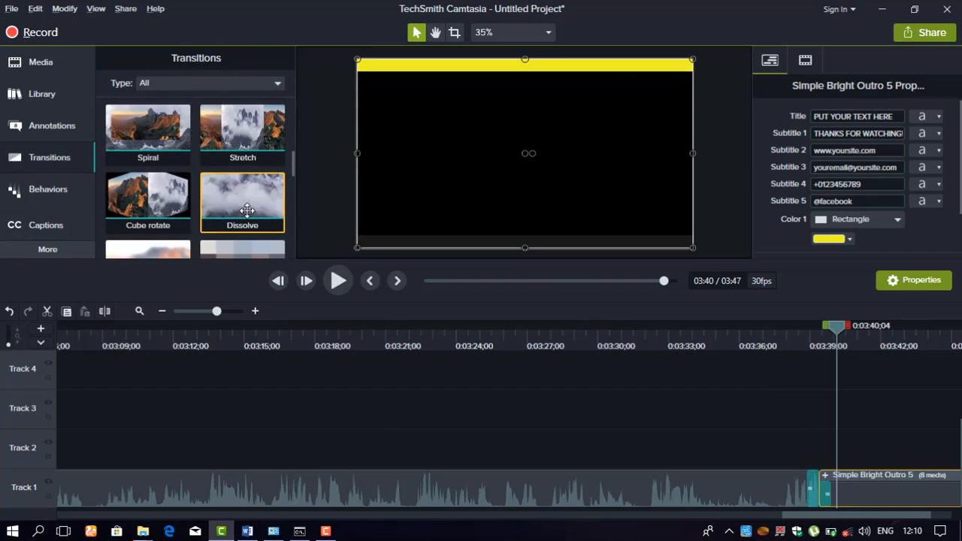
scroll(247, 210, "up", 1)
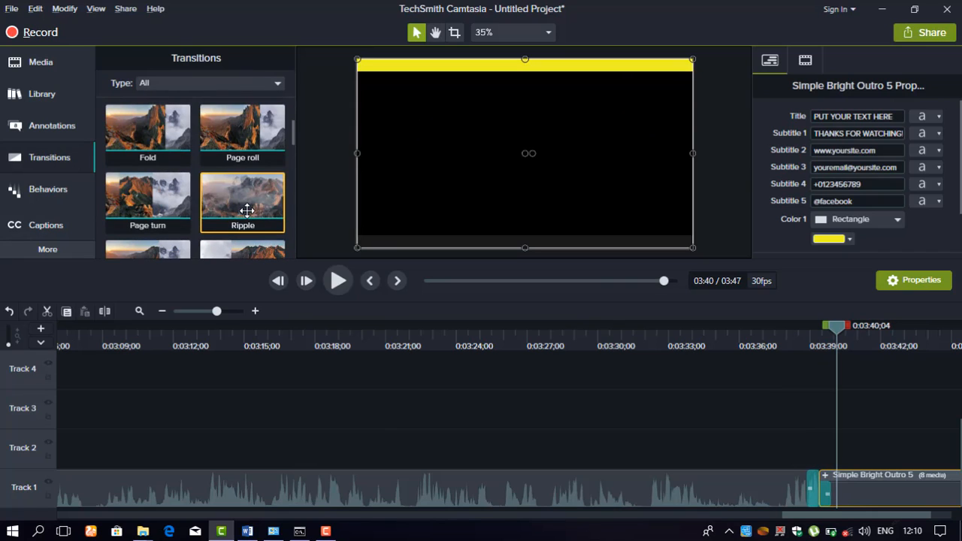
scroll(247, 210, "up", 1)
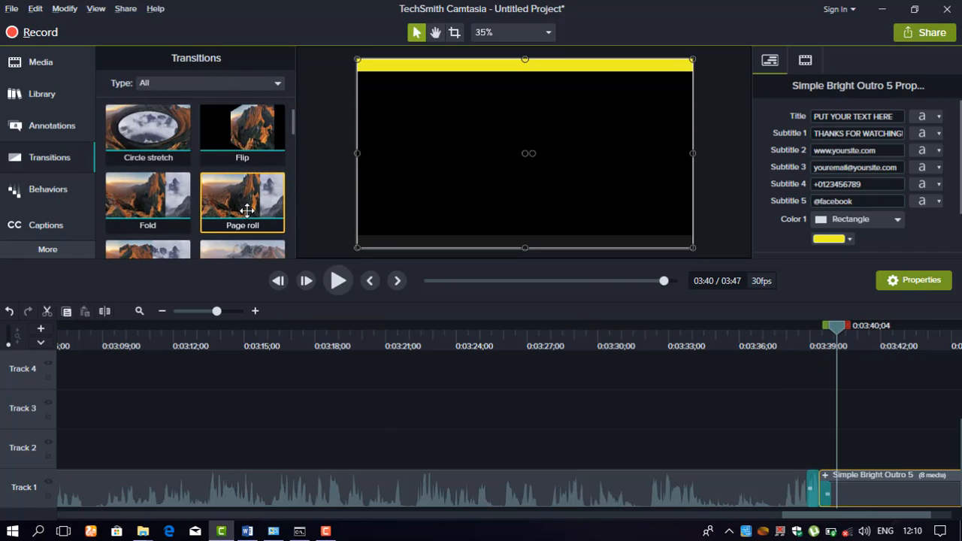